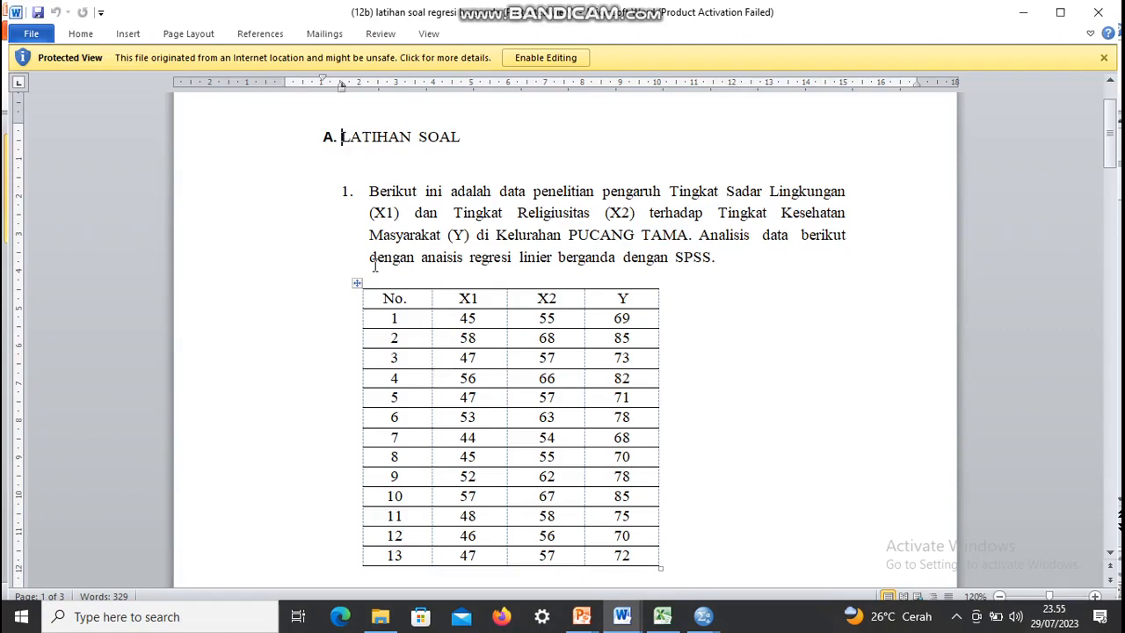
Look through the multiple linear regression exercise document with its X1, X2 and Y data table
scroll(374, 267, down, 3)
scroll(373, 269, down, 8)
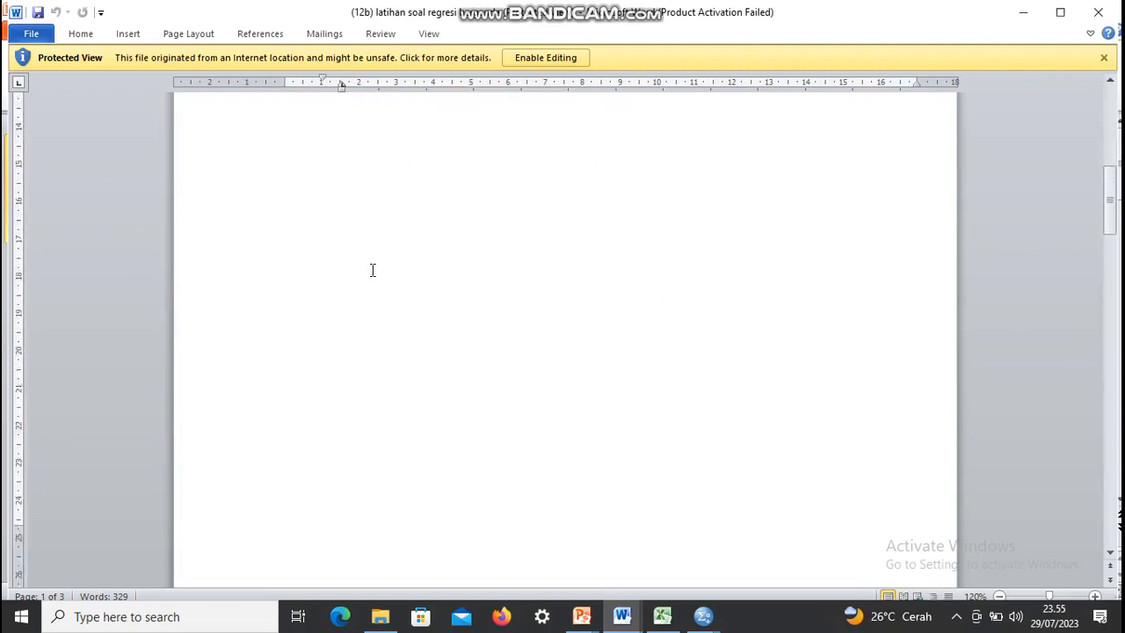
scroll(373, 270, down, 5)
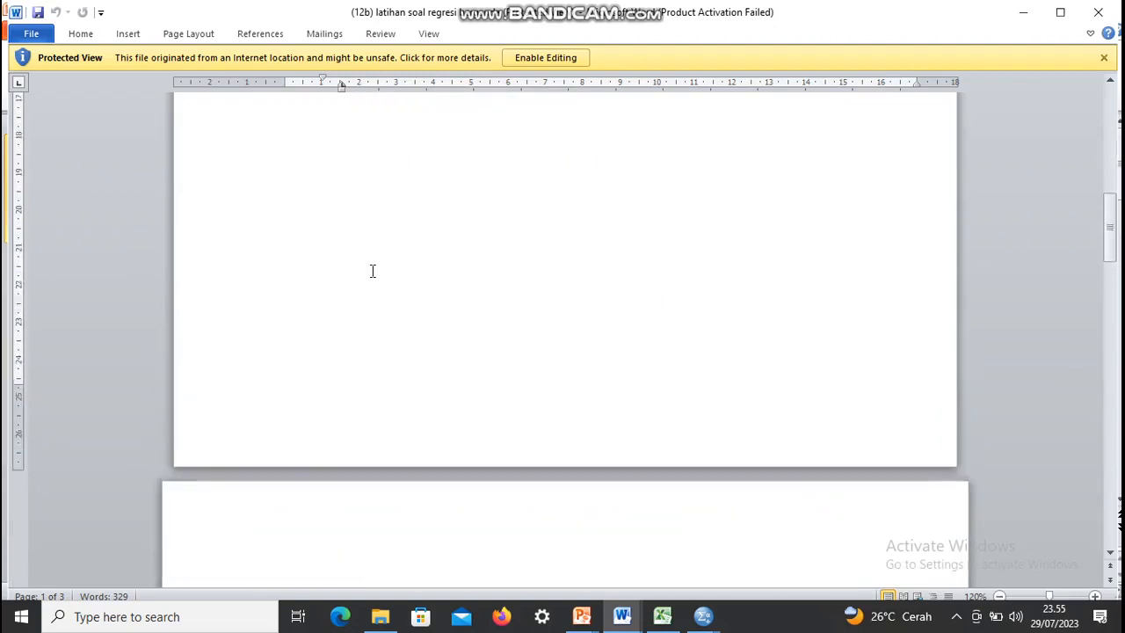
scroll(373, 269, up, 5)
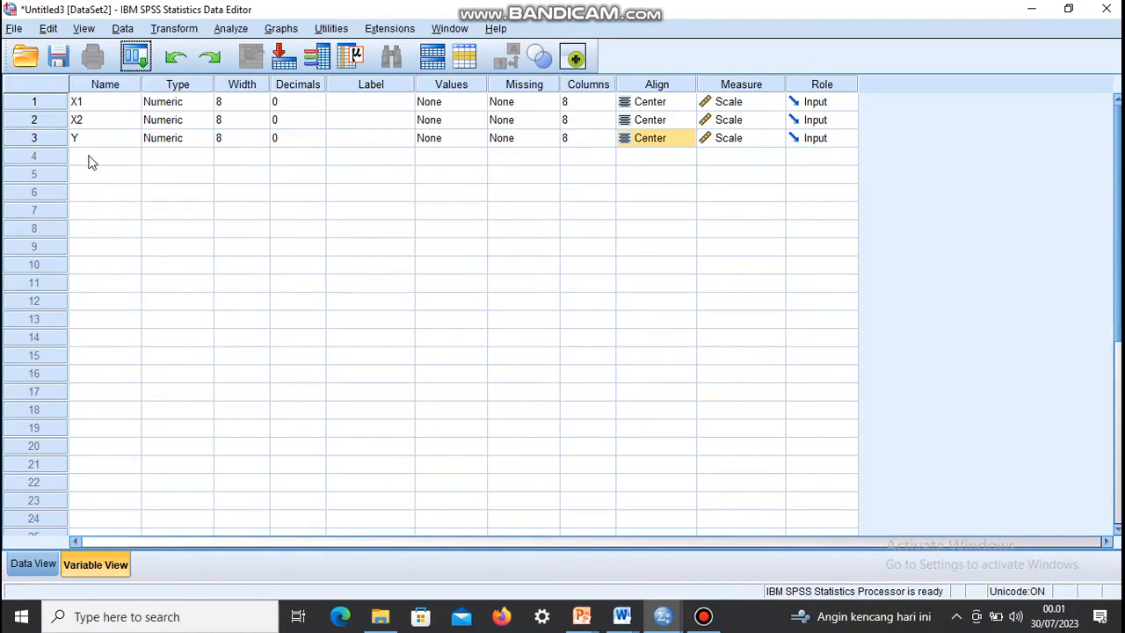
Paste the 13 rows of exercise data into the X1, X2 and Y columns of the SPSS data sheet
click(33, 564)
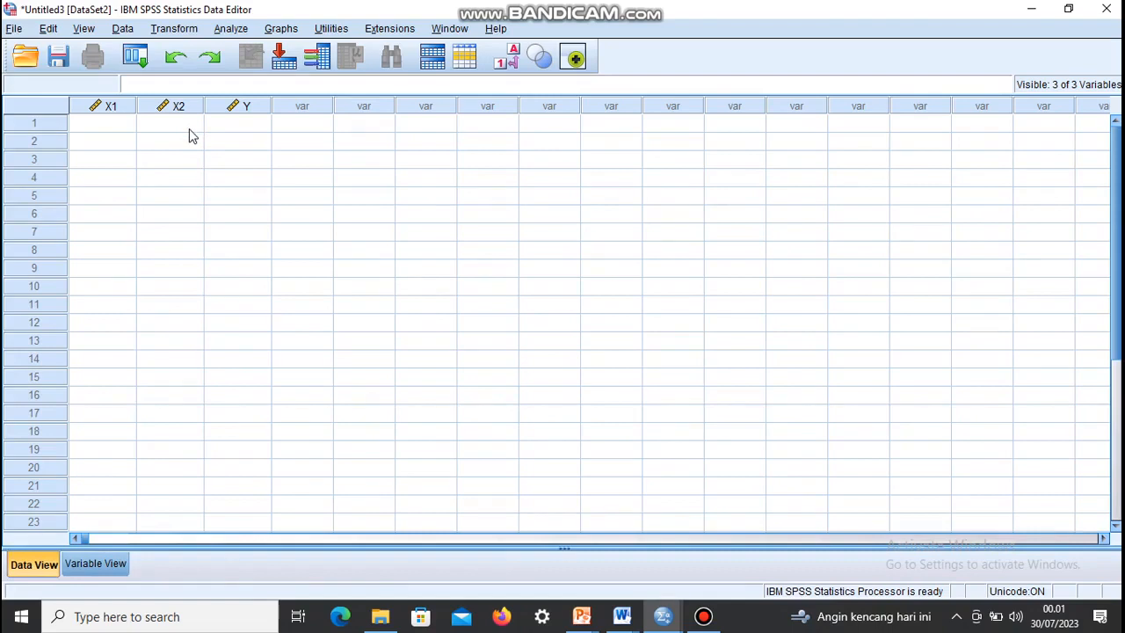
key(ctrl+v)
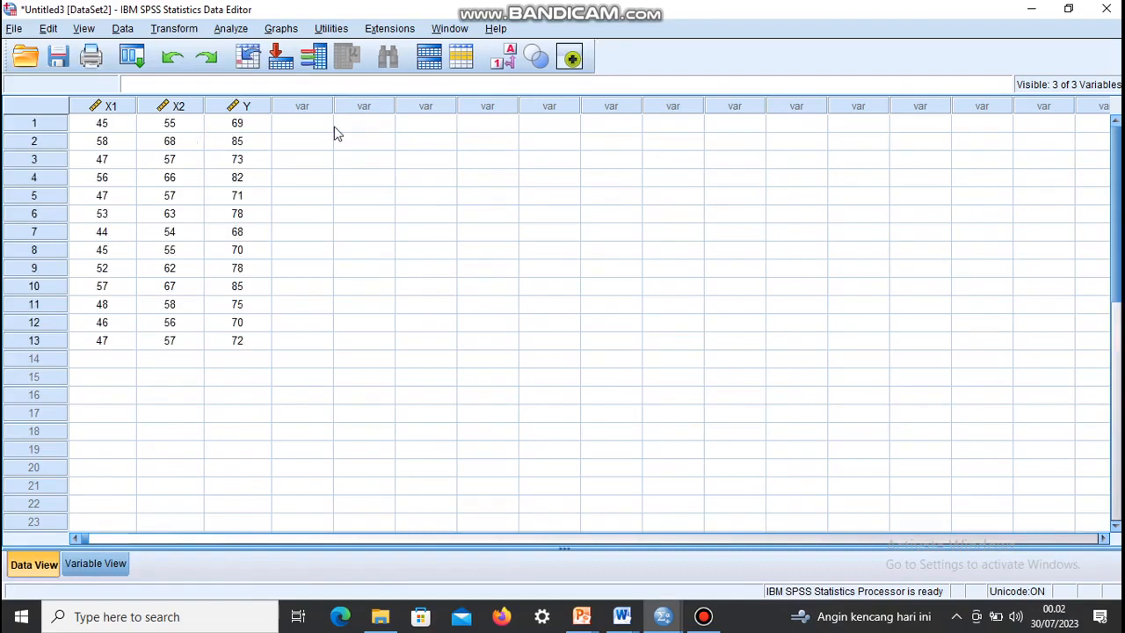
Set up a Linear Regression analysis with Y as the dependent variable and X1 and X2 as the independent variables
click(228, 29)
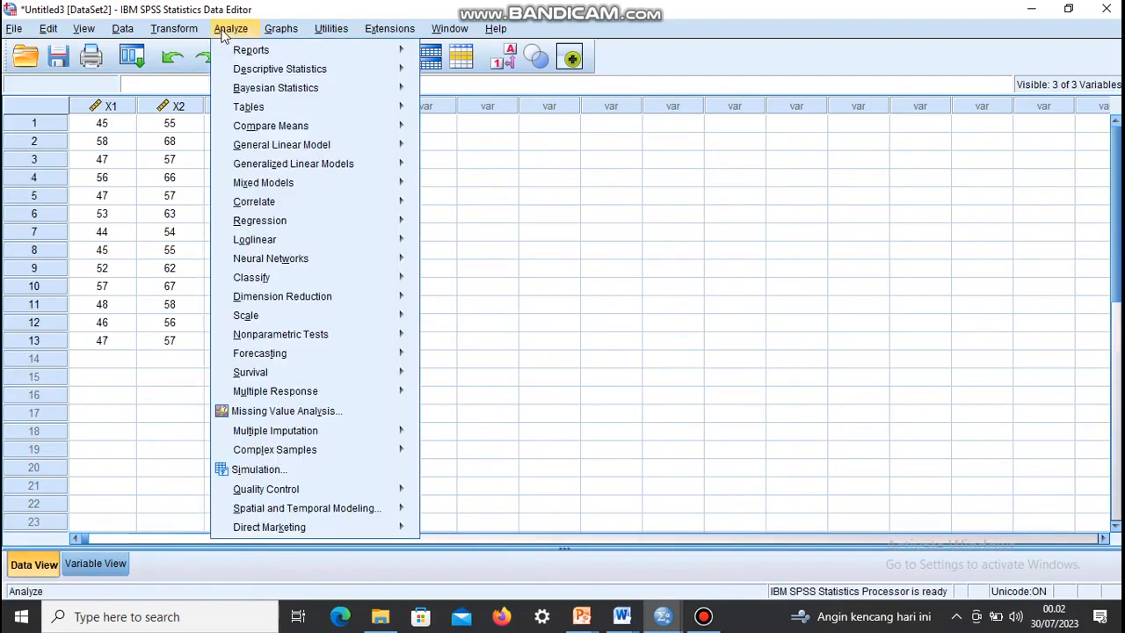
mouse_move(286, 224)
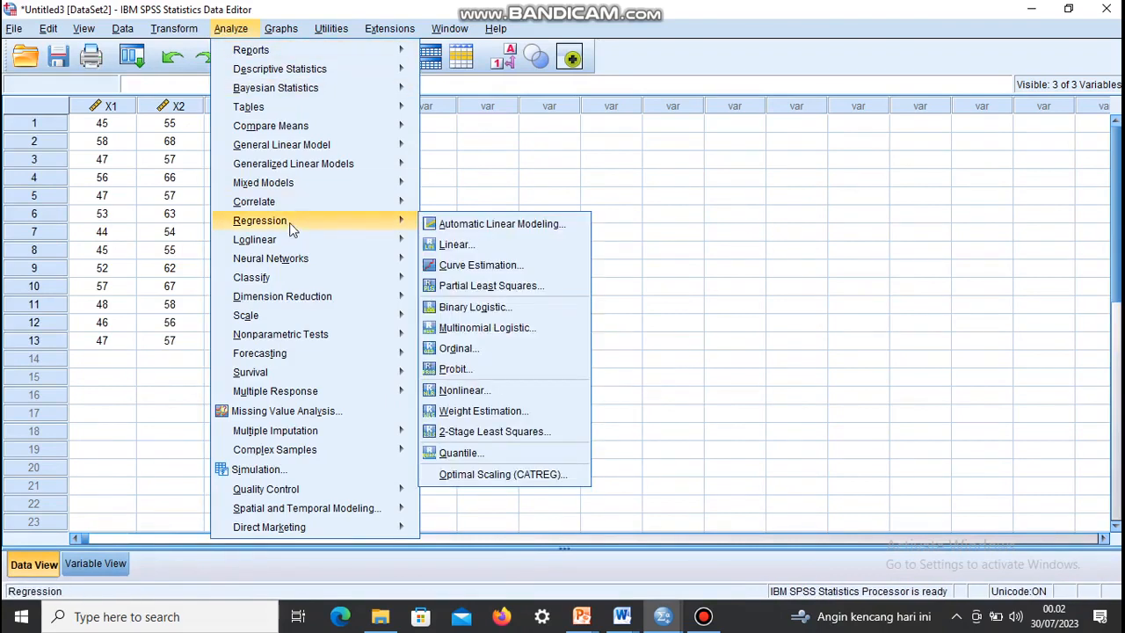
click(435, 245)
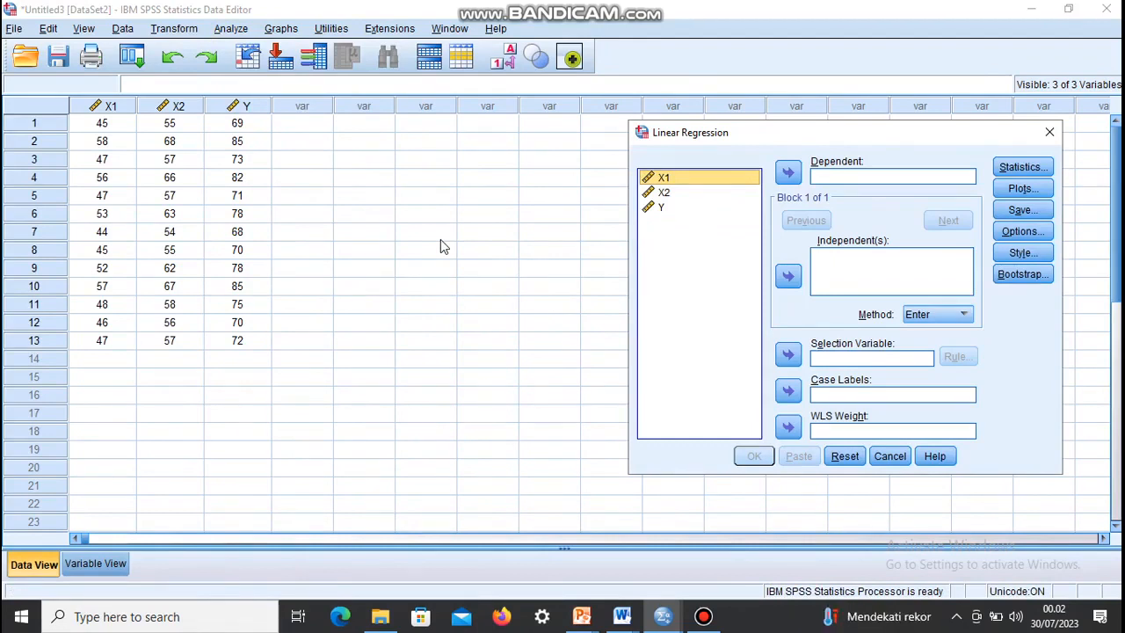
click(665, 207)
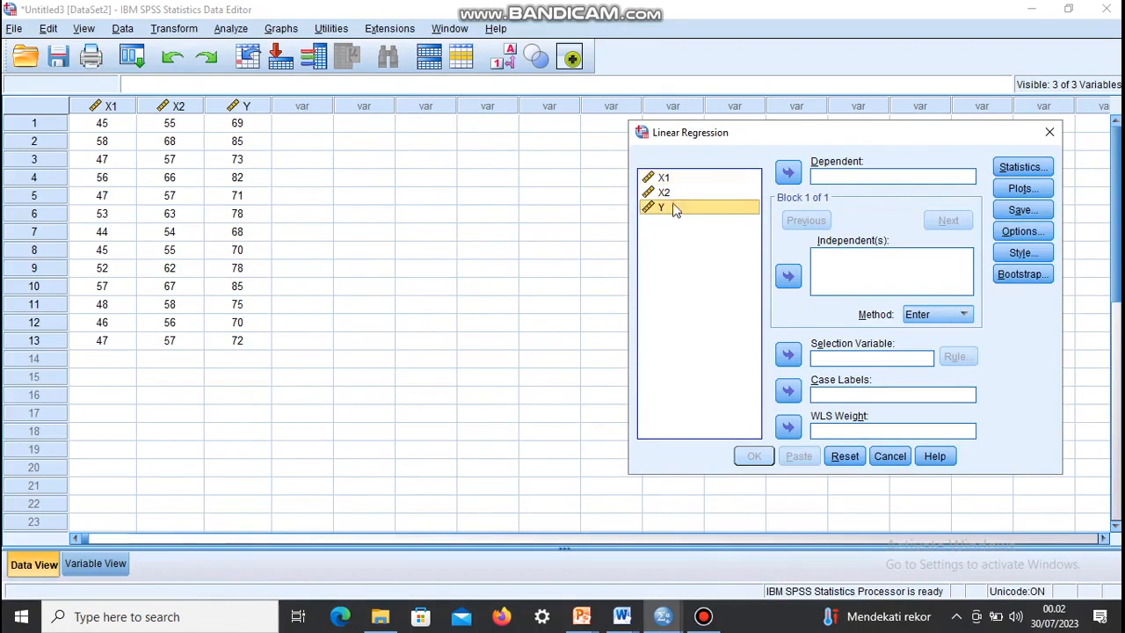
click(792, 174)
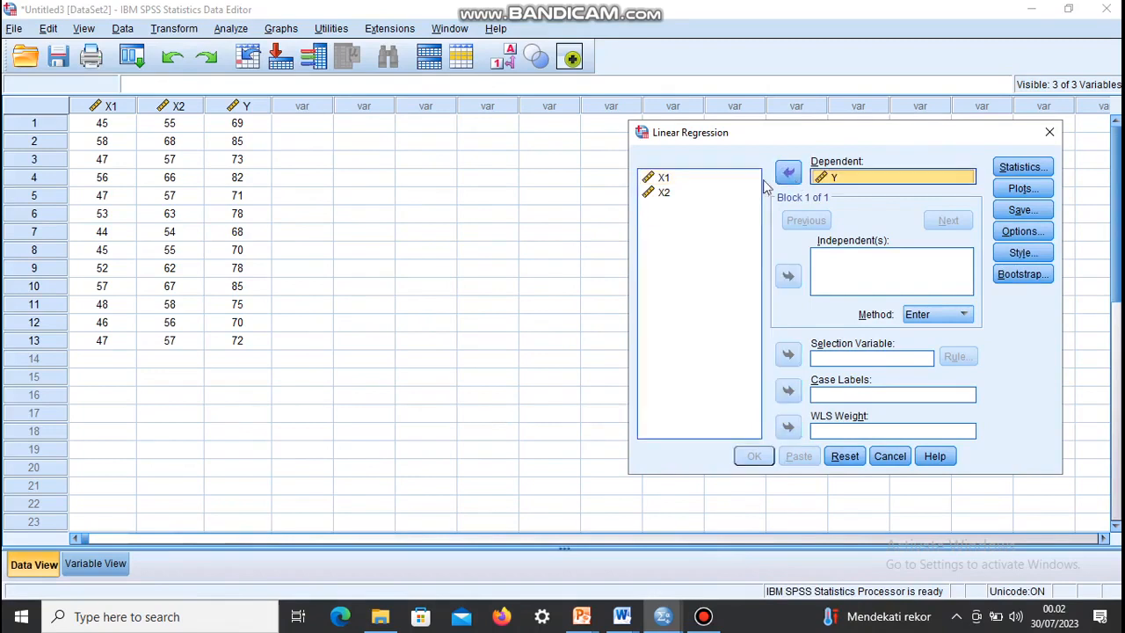
click(687, 180)
click(788, 276)
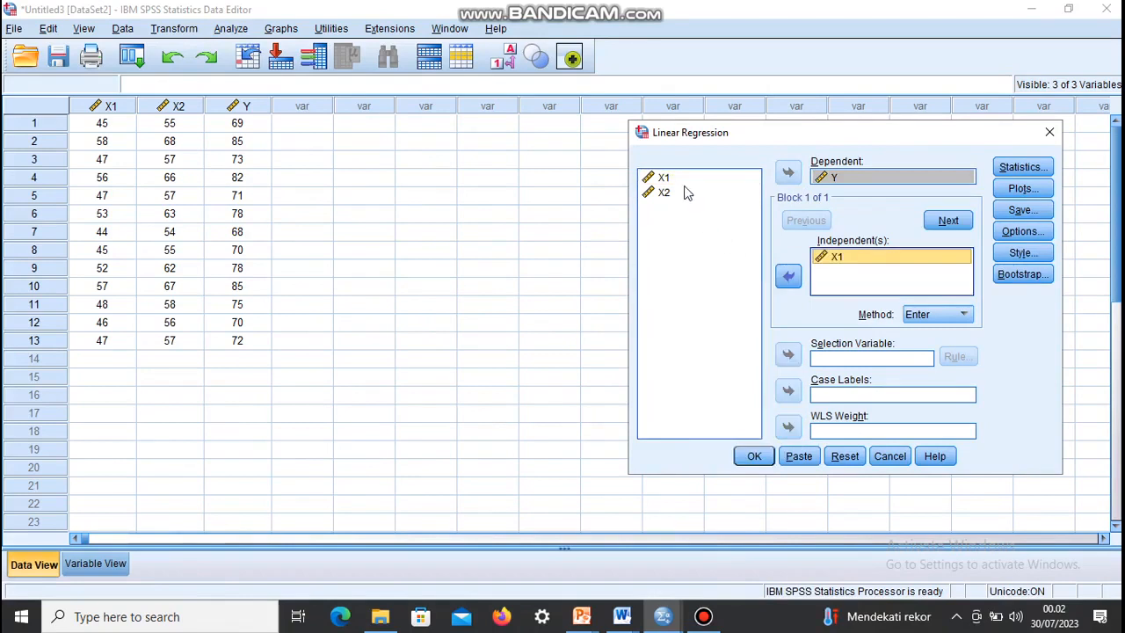
click(687, 191)
click(787, 276)
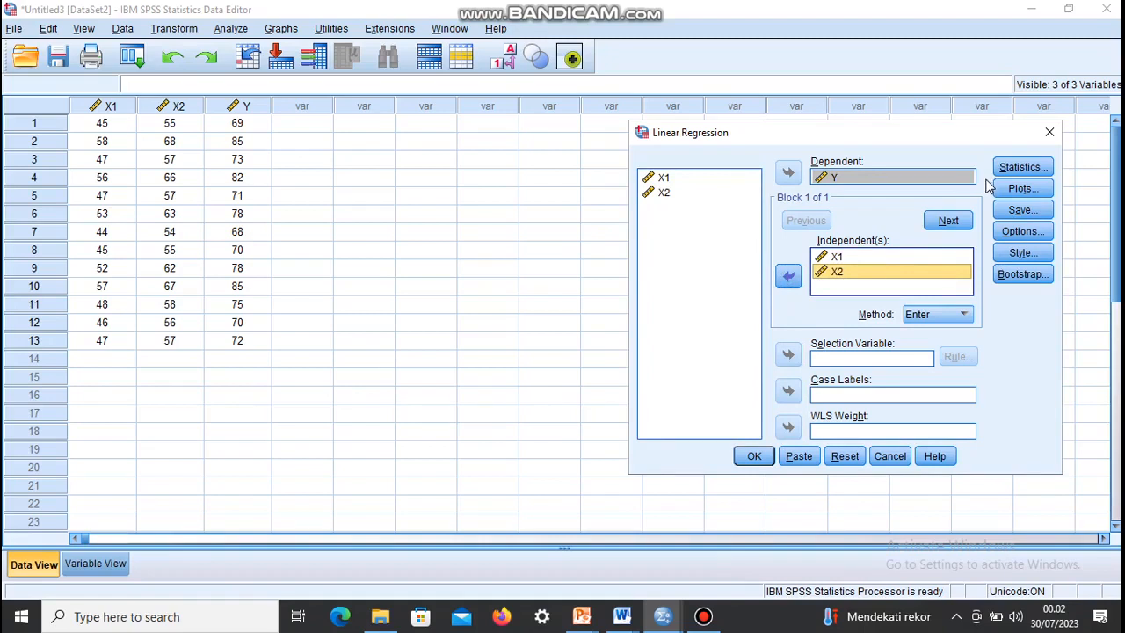
Add R squared change, Descriptives, Part and partial correlations and Collinearity diagnostics to the regression statistics
click(1006, 172)
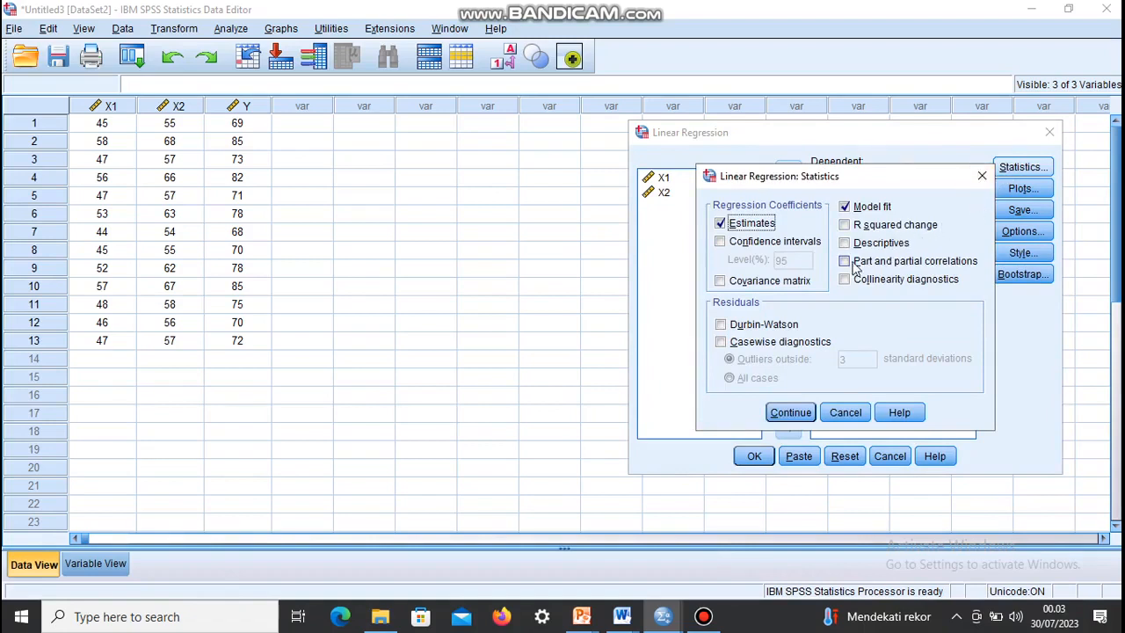
click(845, 225)
click(845, 244)
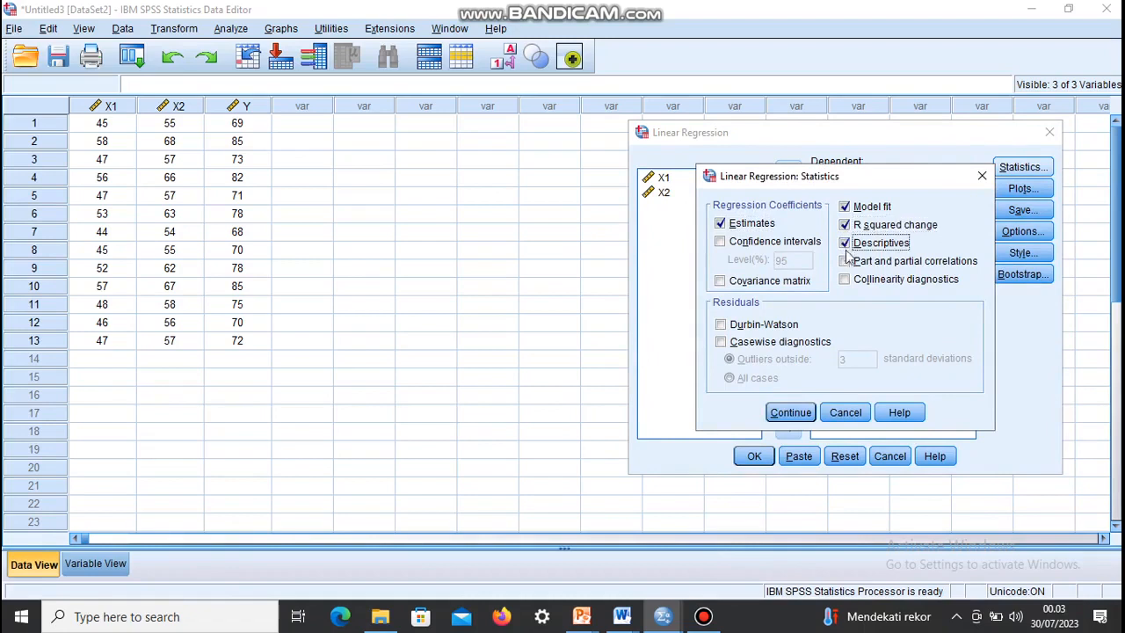
click(845, 262)
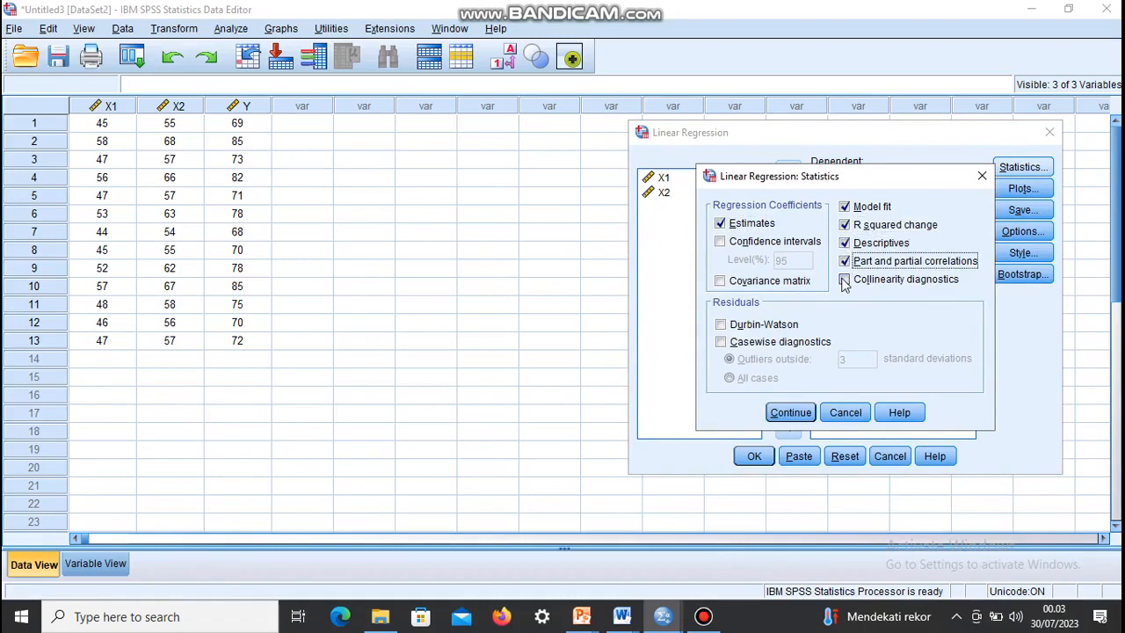
click(843, 280)
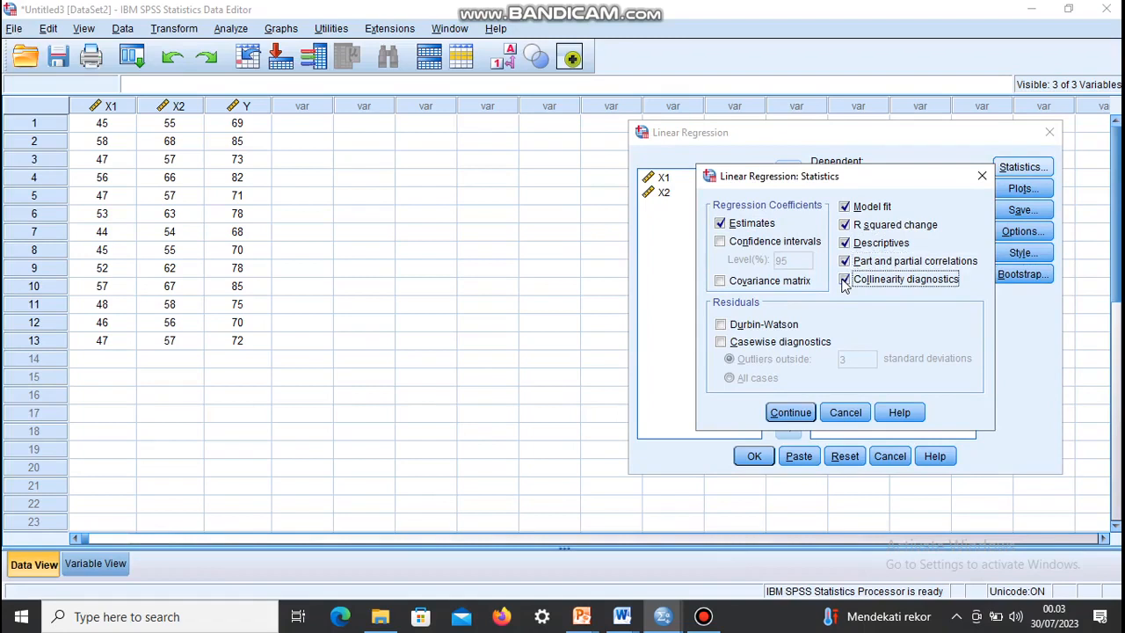
click(791, 413)
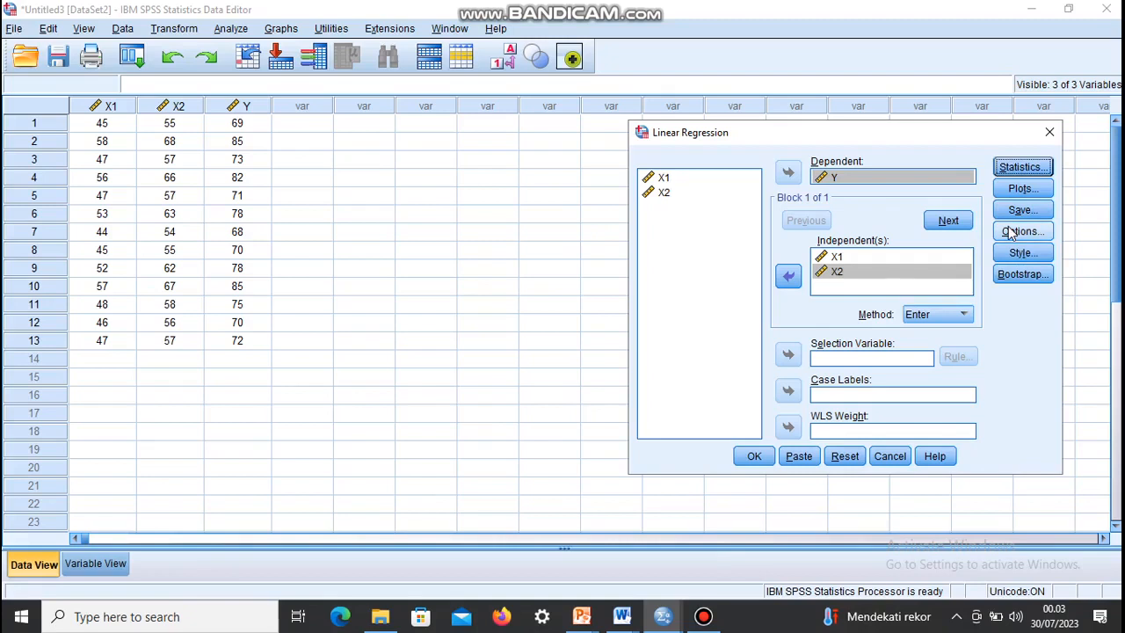
Include a histogram of the standardized residuals in the regression plots
click(1021, 188)
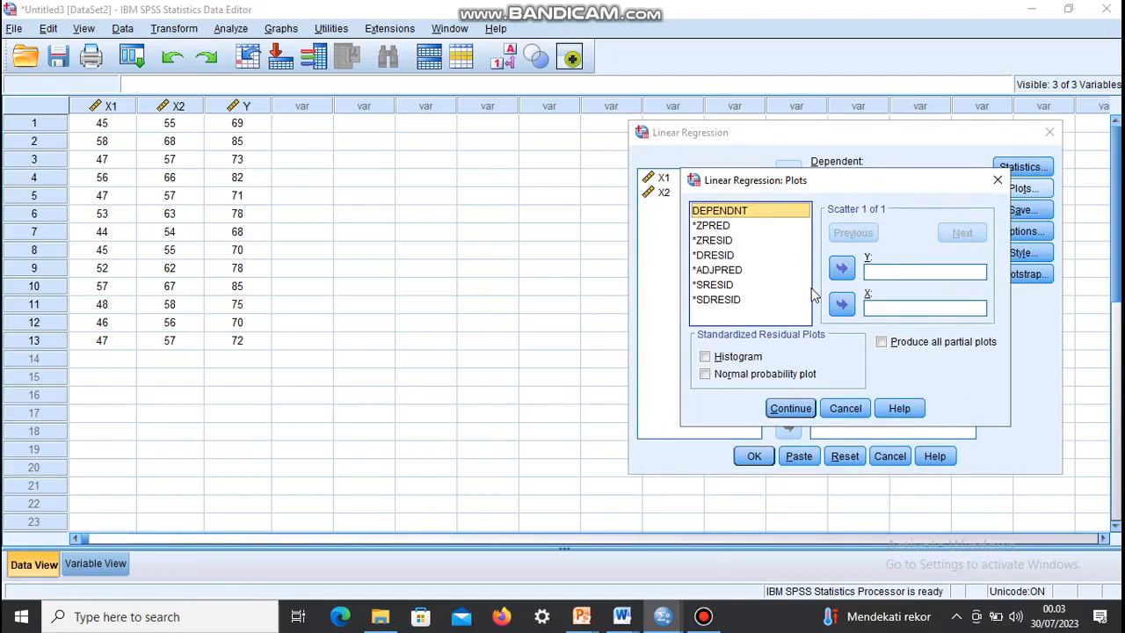
click(707, 357)
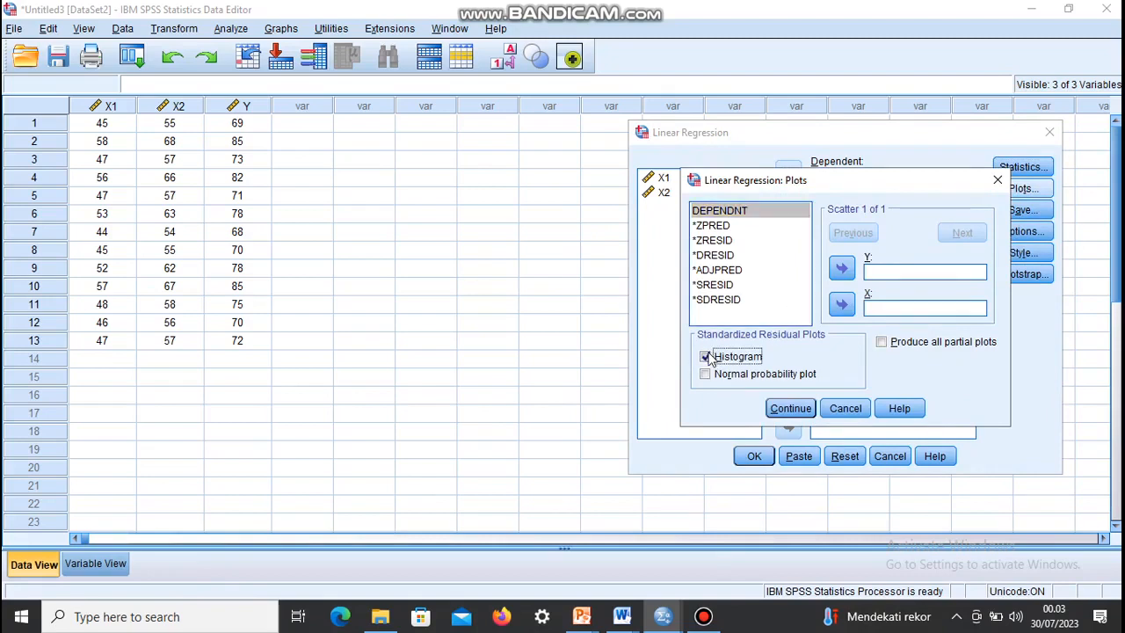
click(788, 410)
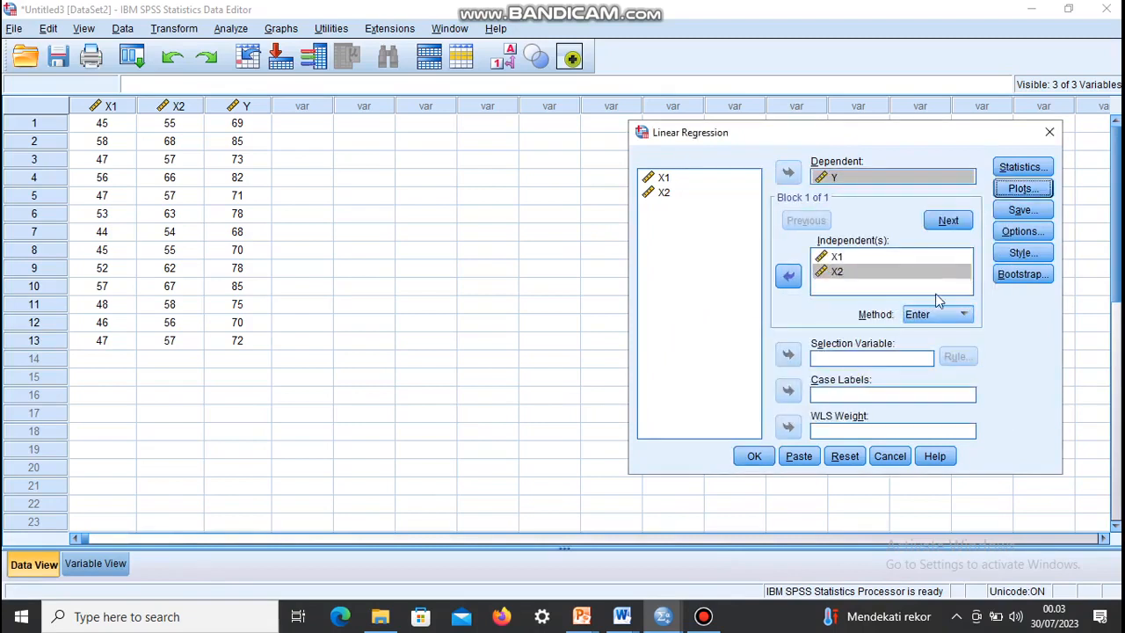
Accept the default regression options, including listwise exclusion of missing cases, and run the linear regression
click(1012, 233)
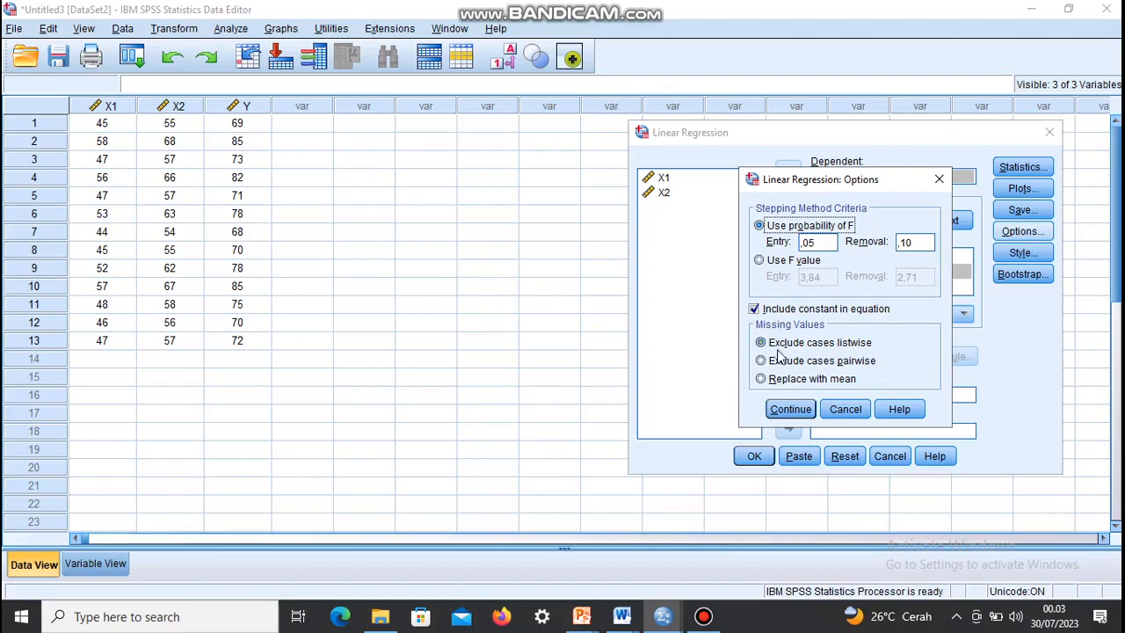
click(788, 409)
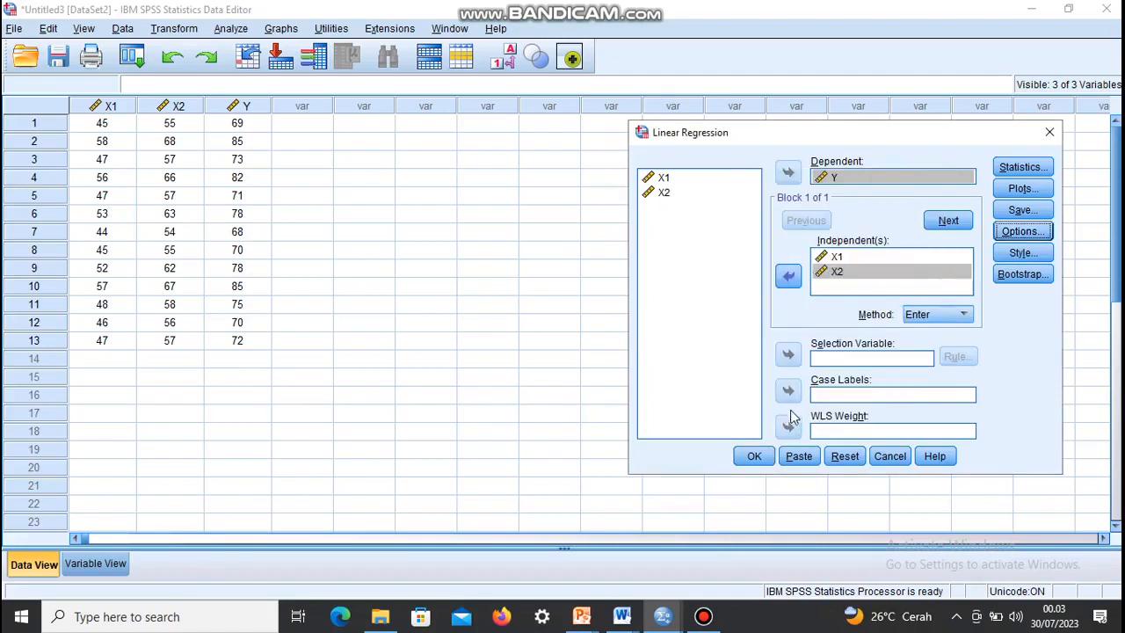
click(766, 459)
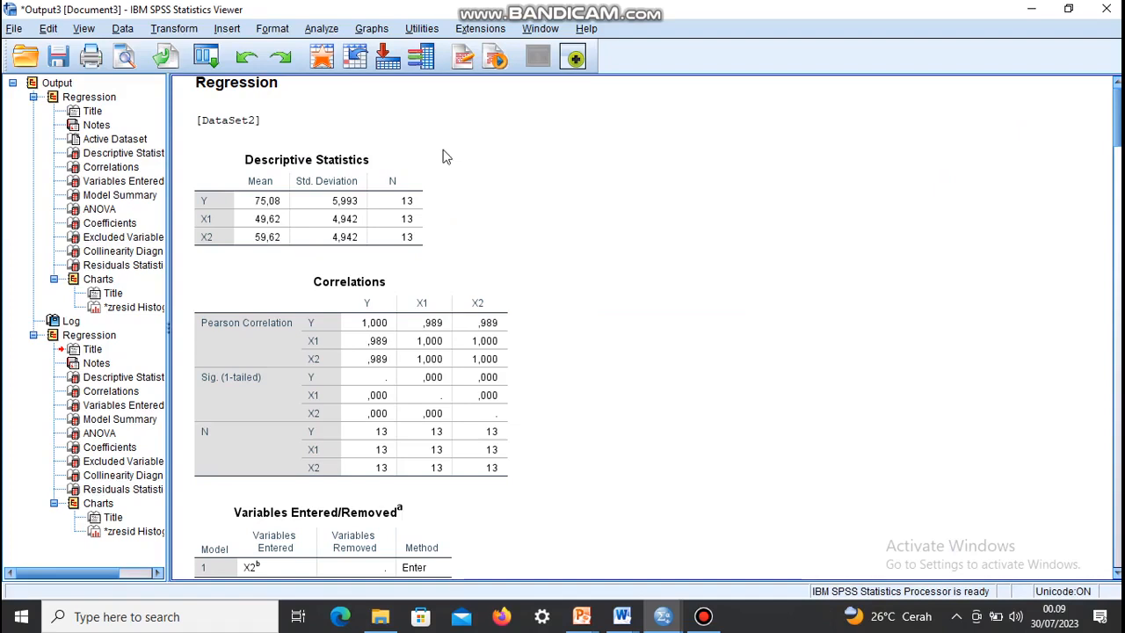
Examine the regression output tables from Descriptive Statistics and Correlations through Model Summary and ANOVA
click(299, 200)
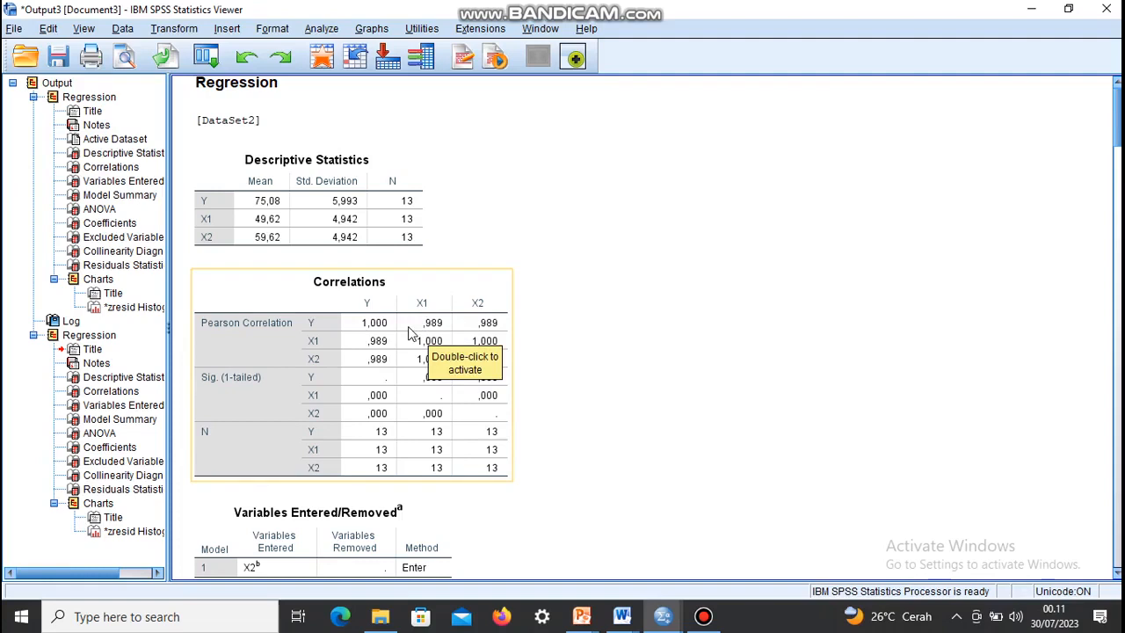
click(517, 342)
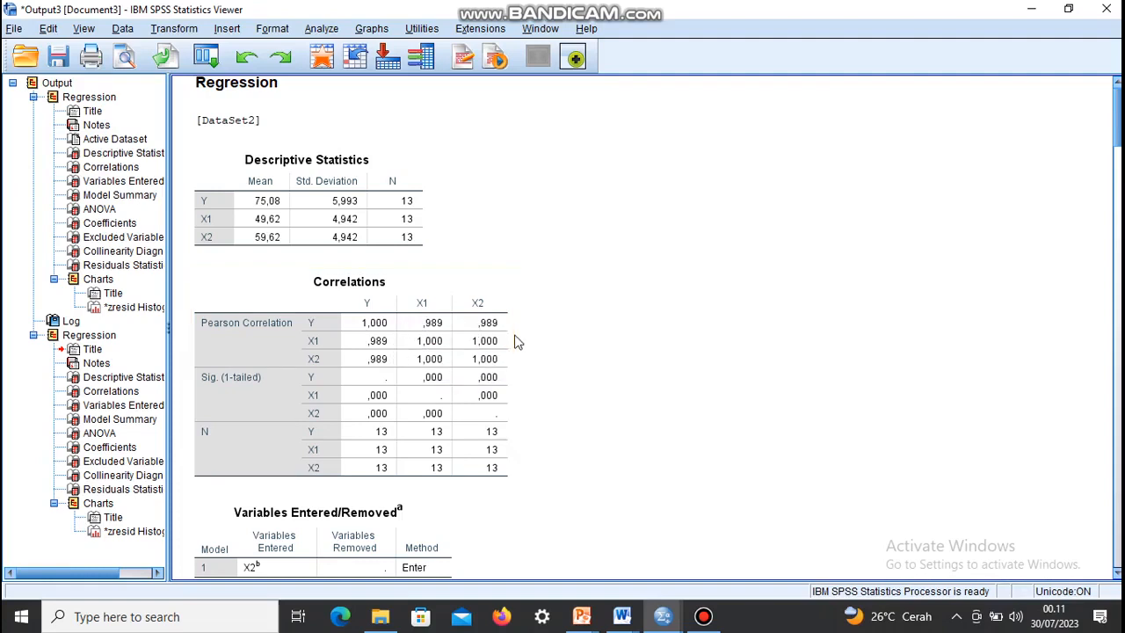
click(515, 342)
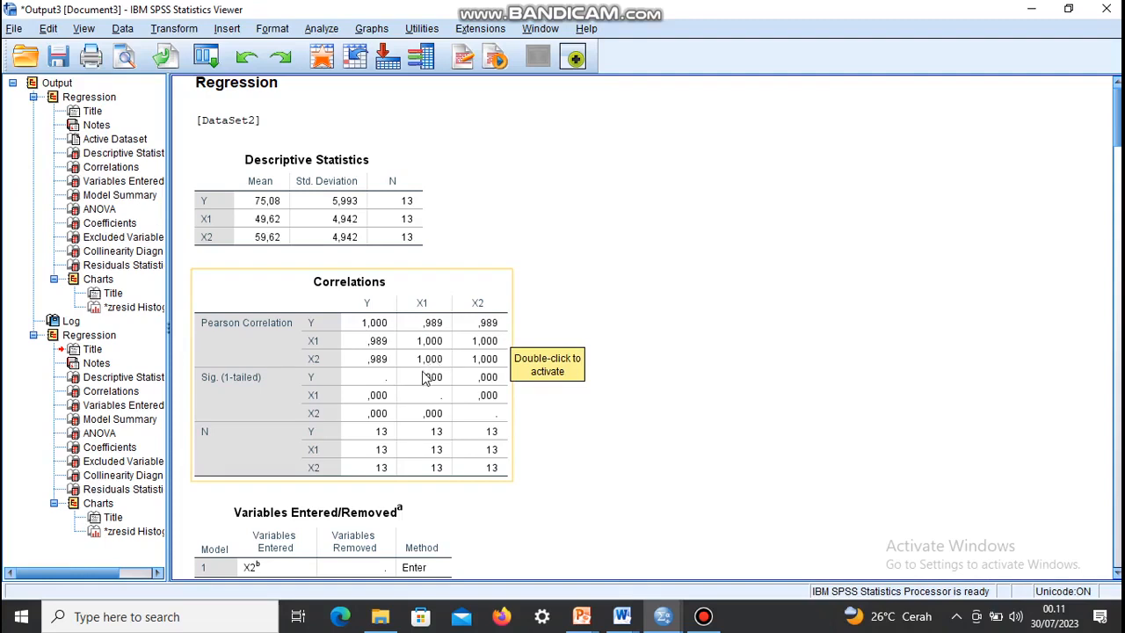
scroll(422, 378, down, 5)
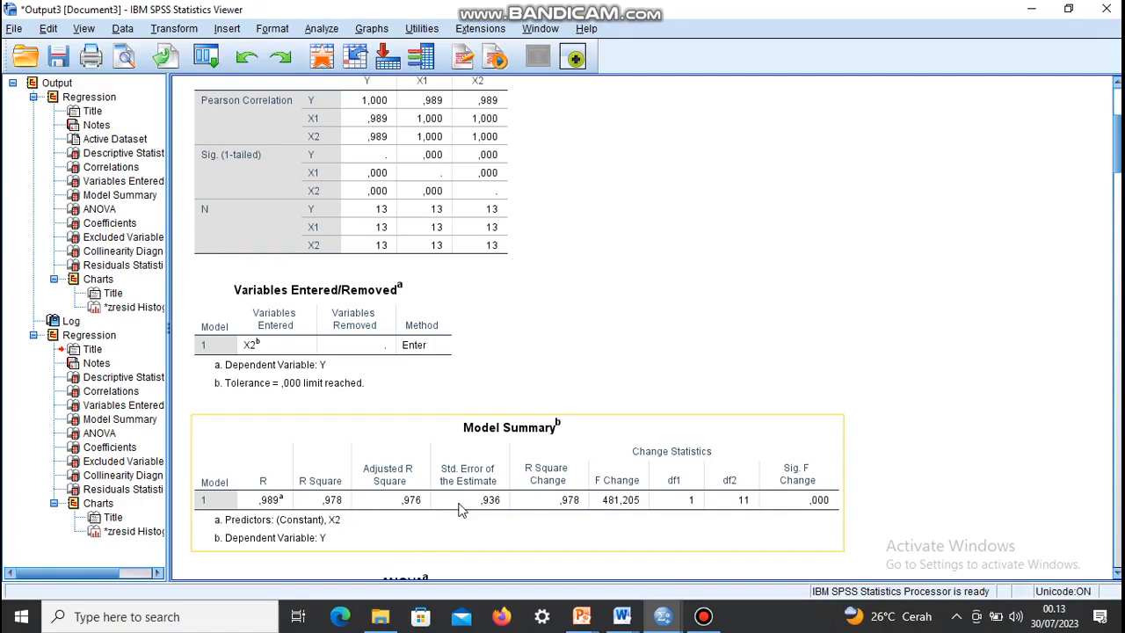
scroll(457, 510, up, 5)
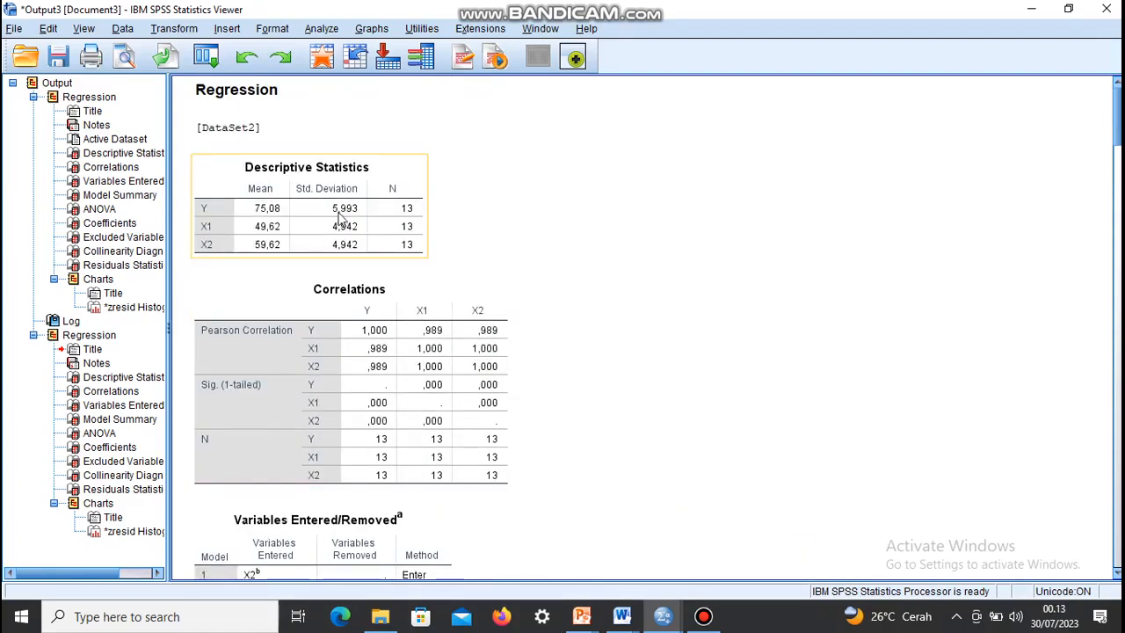
scroll(349, 225, down, 5)
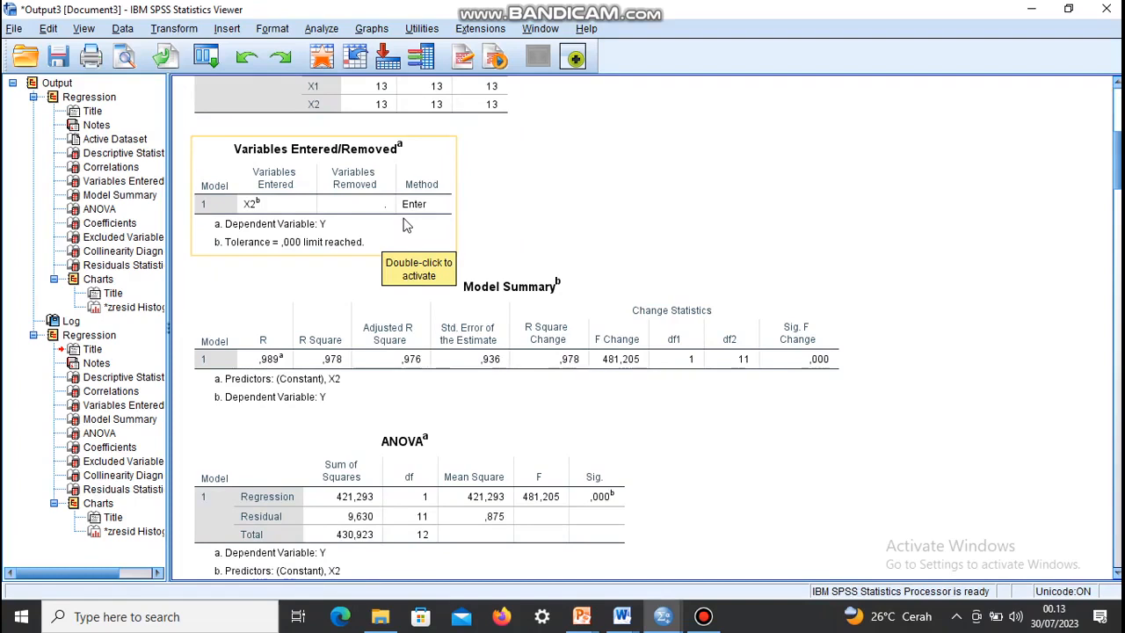
scroll(413, 281, down, 5)
scroll(422, 303, down, 2)
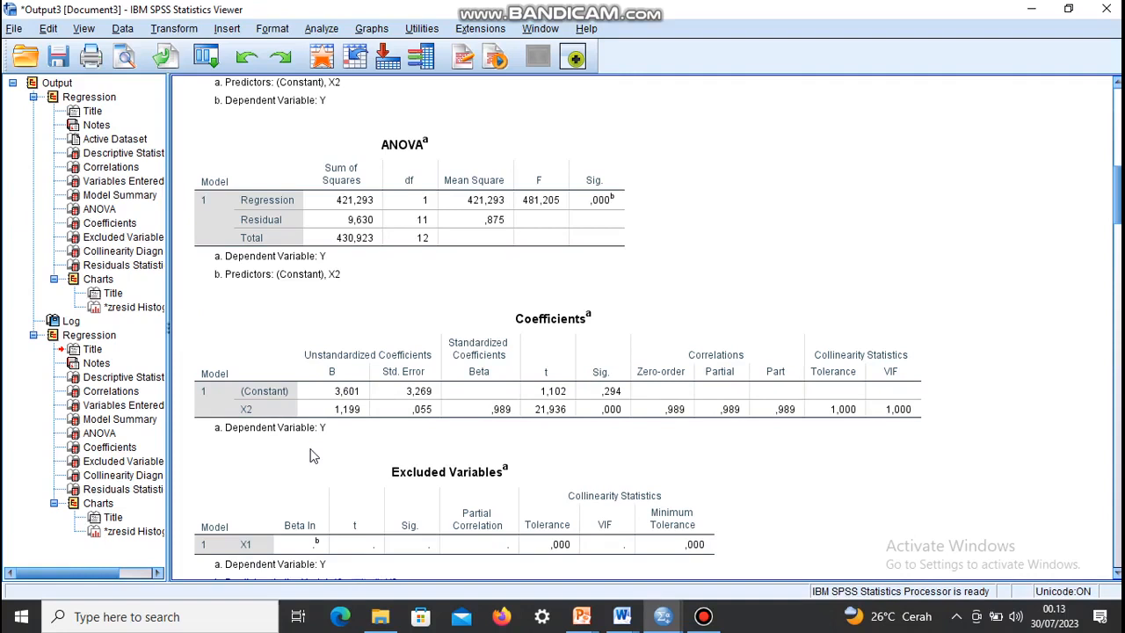
Examine the Coefficients, Excluded Variables and Collinearity Diagnostics tables and the histogram of standardized residuals
click(401, 443)
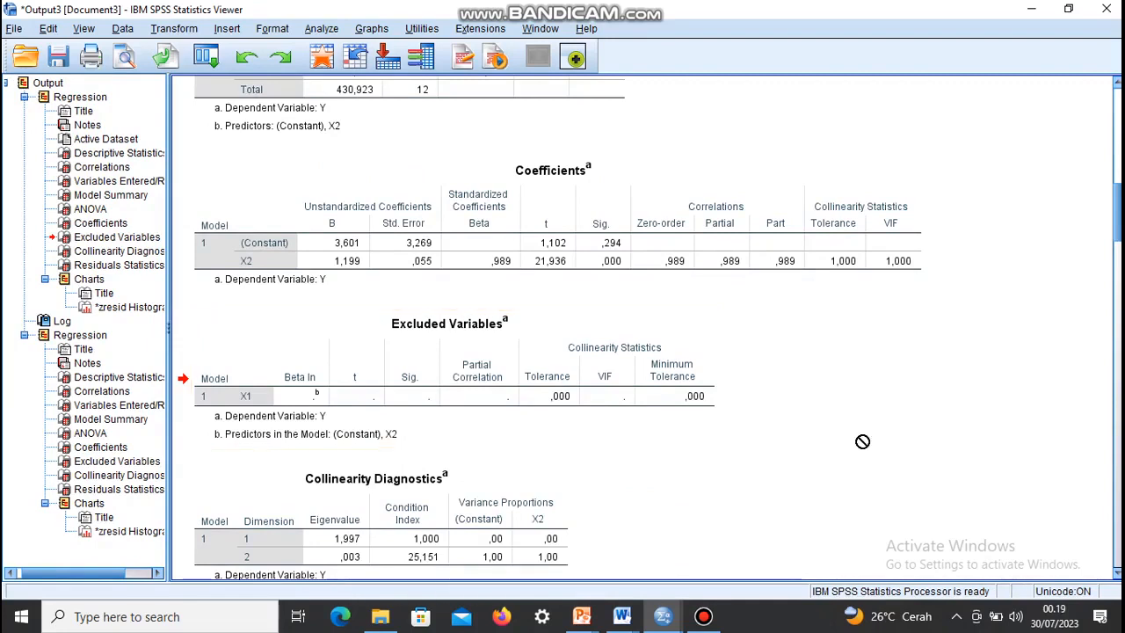
click(633, 393)
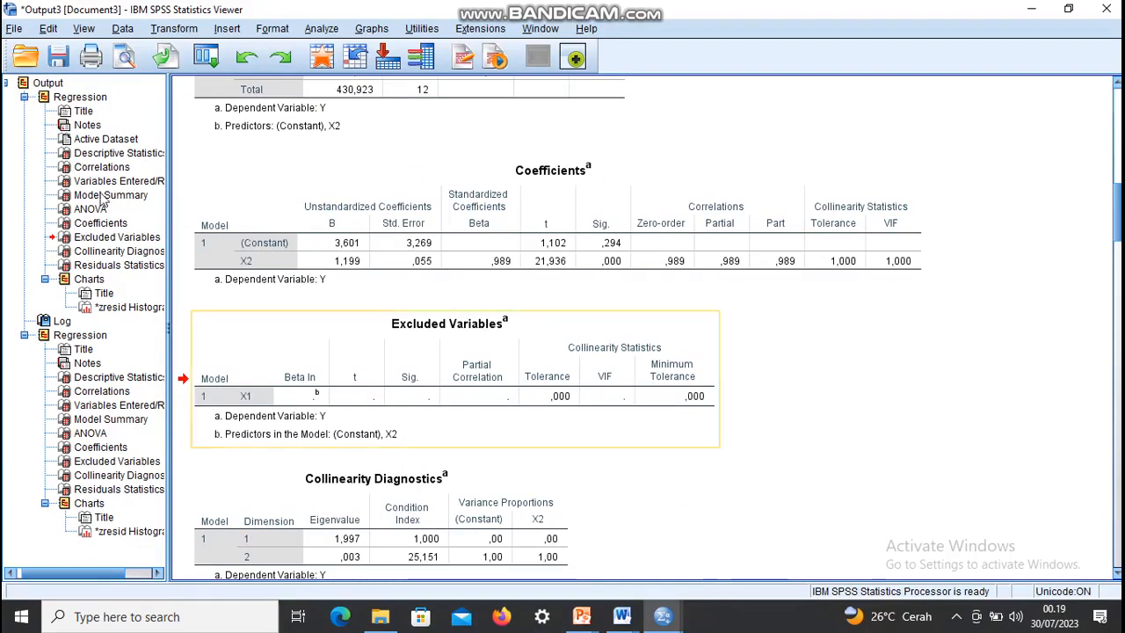
click(308, 181)
click(413, 341)
scroll(413, 341, down, 8)
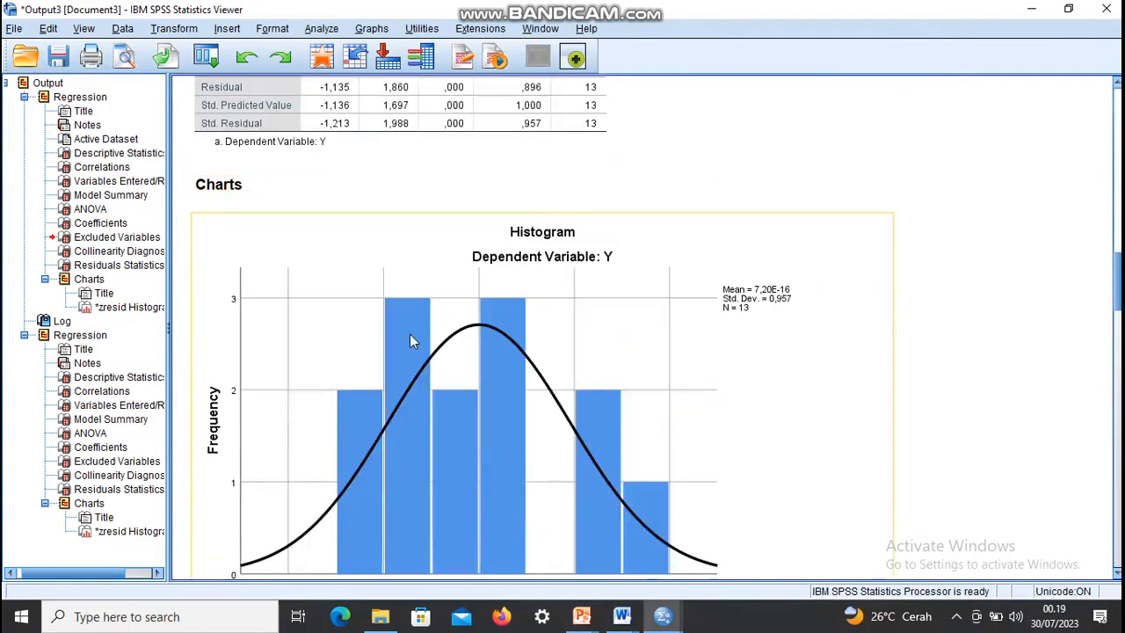
scroll(496, 326, down, 1)
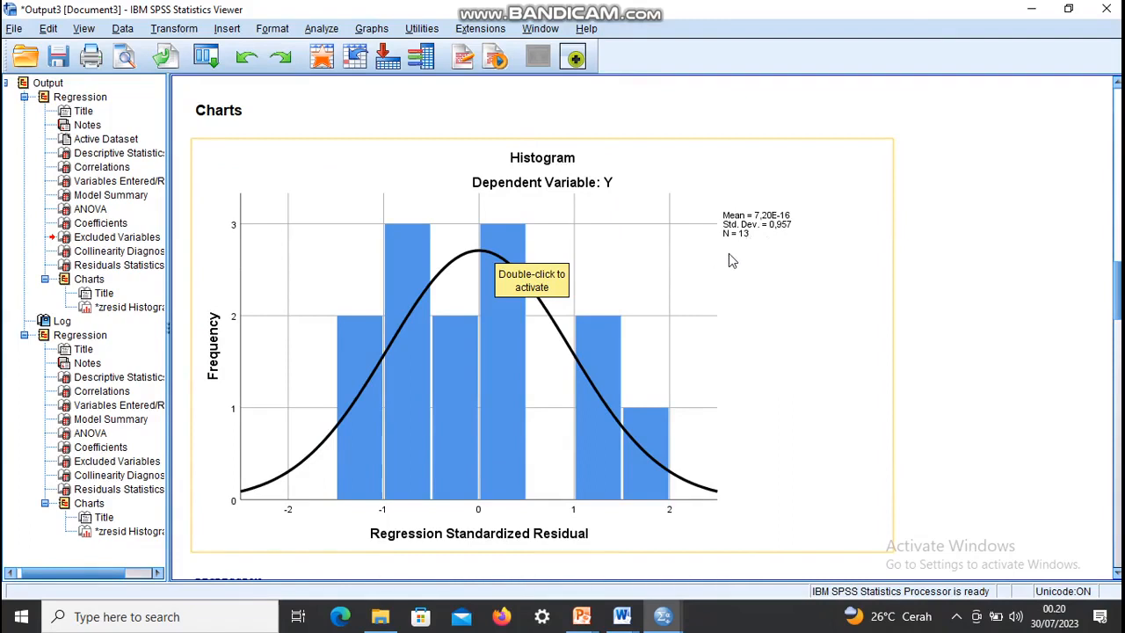
scroll(728, 255, down, 2)
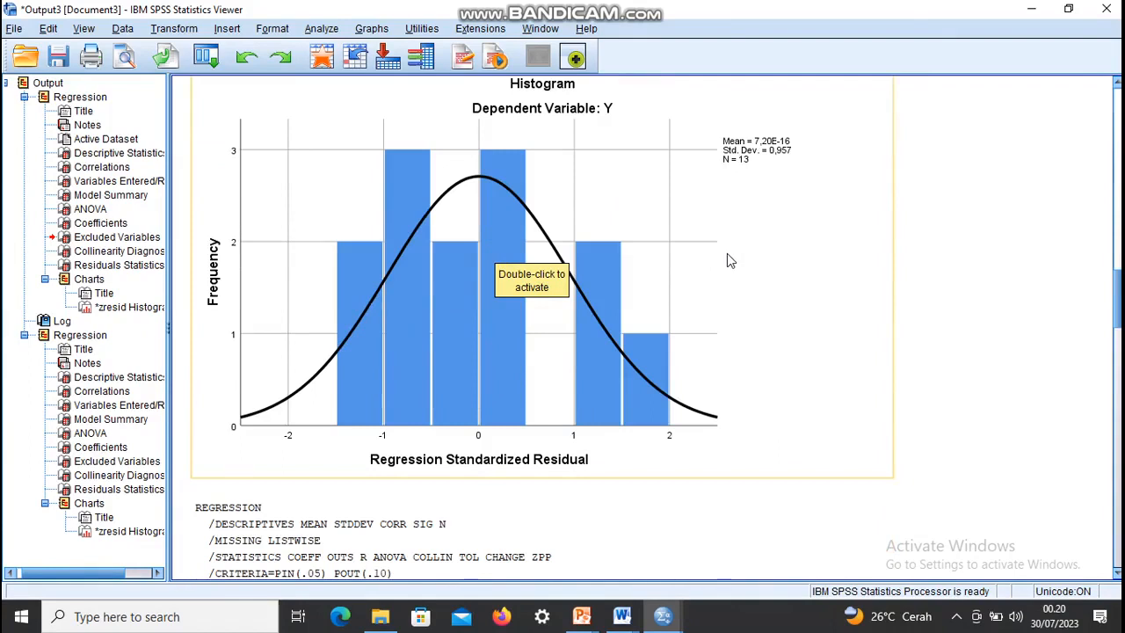
Switch to the Word exercise document and examine exercise 2's problem statement and respondent data table
scroll(727, 255, up, 2)
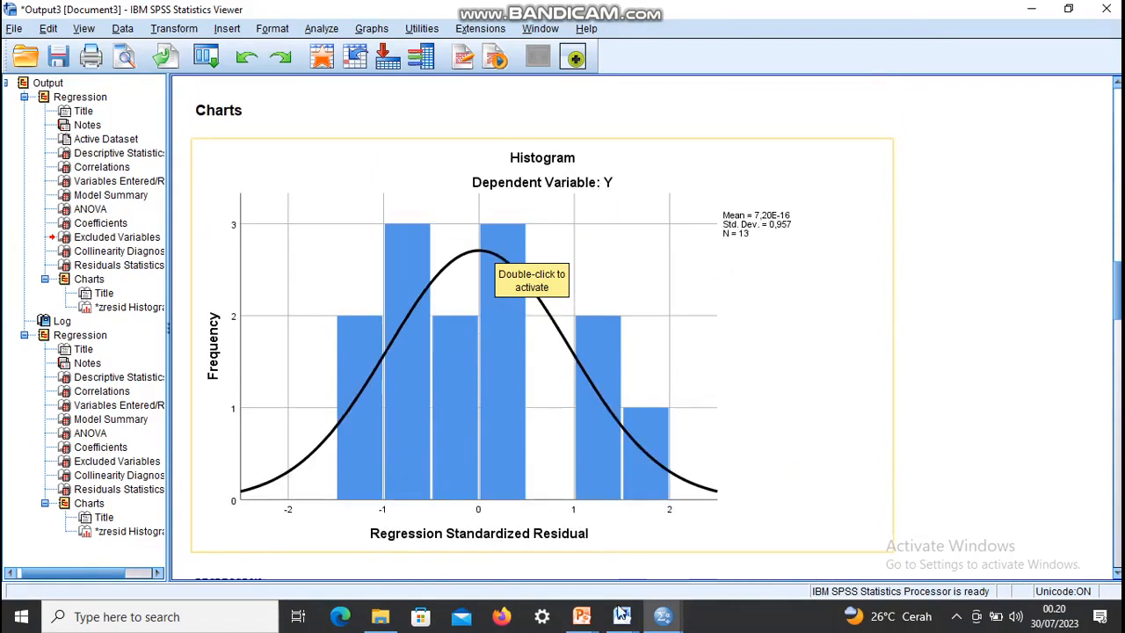
click(620, 575)
click(621, 616)
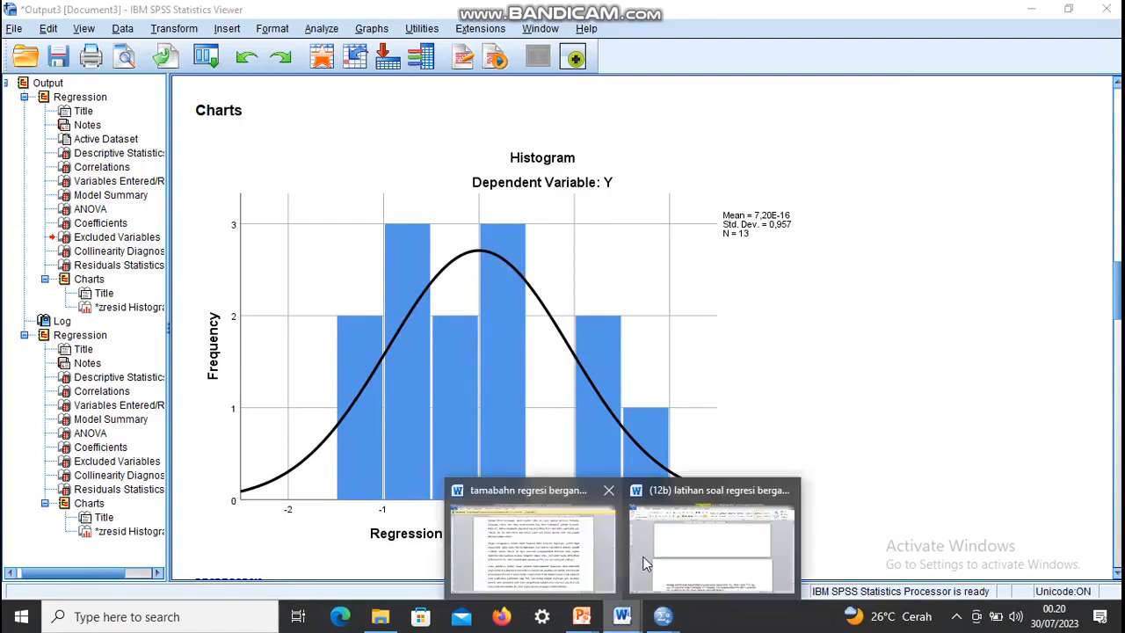
click(610, 483)
scroll(610, 483, down, 5)
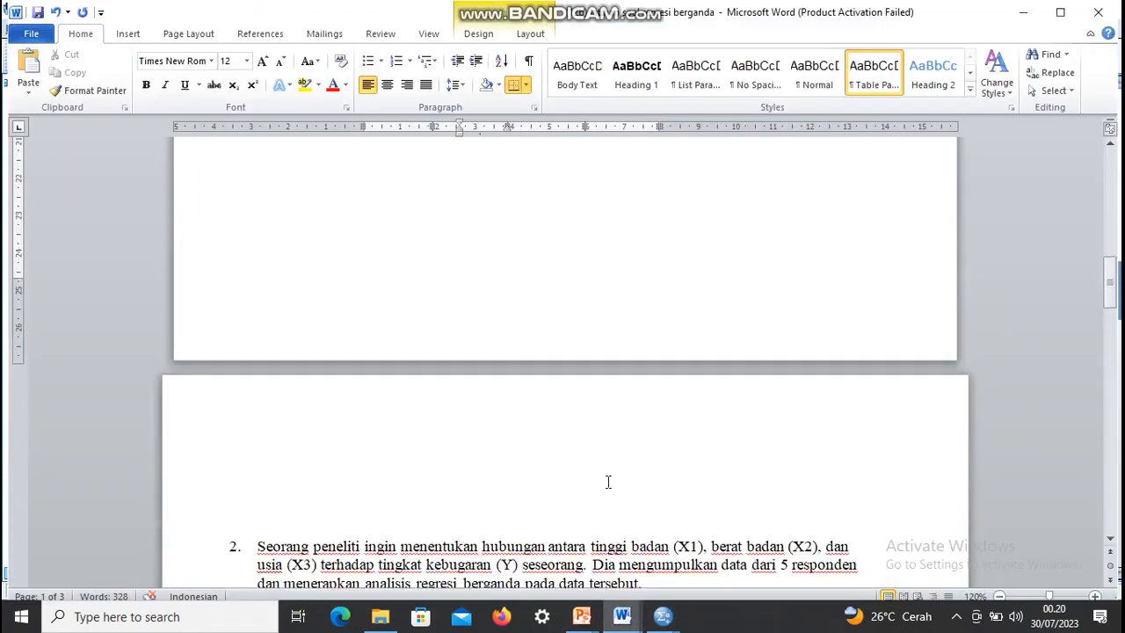
scroll(607, 481, down, 1)
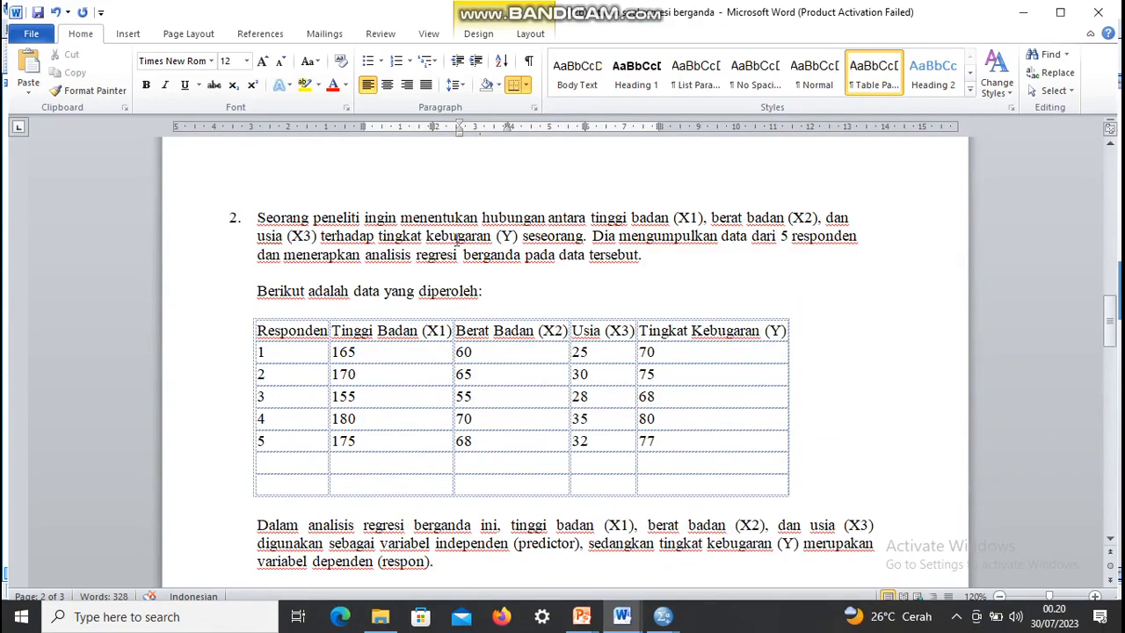
scroll(456, 237, down, 1)
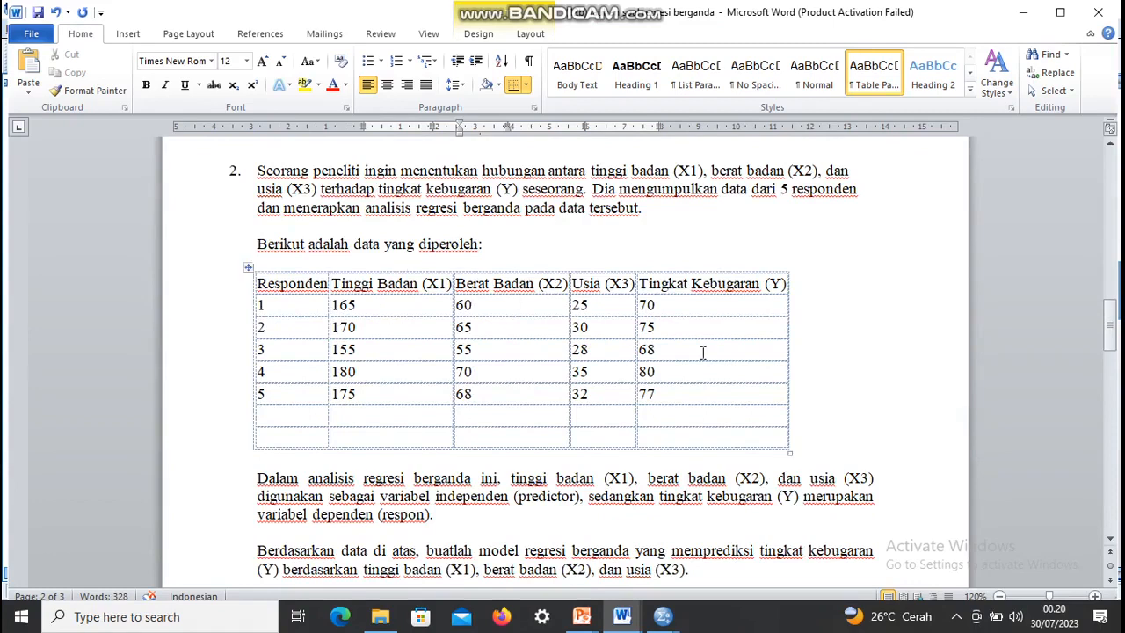
Read exercise 2's regression model equation, the definitions of its variables and coefficients, and the assigned task
scroll(431, 420, down, 2)
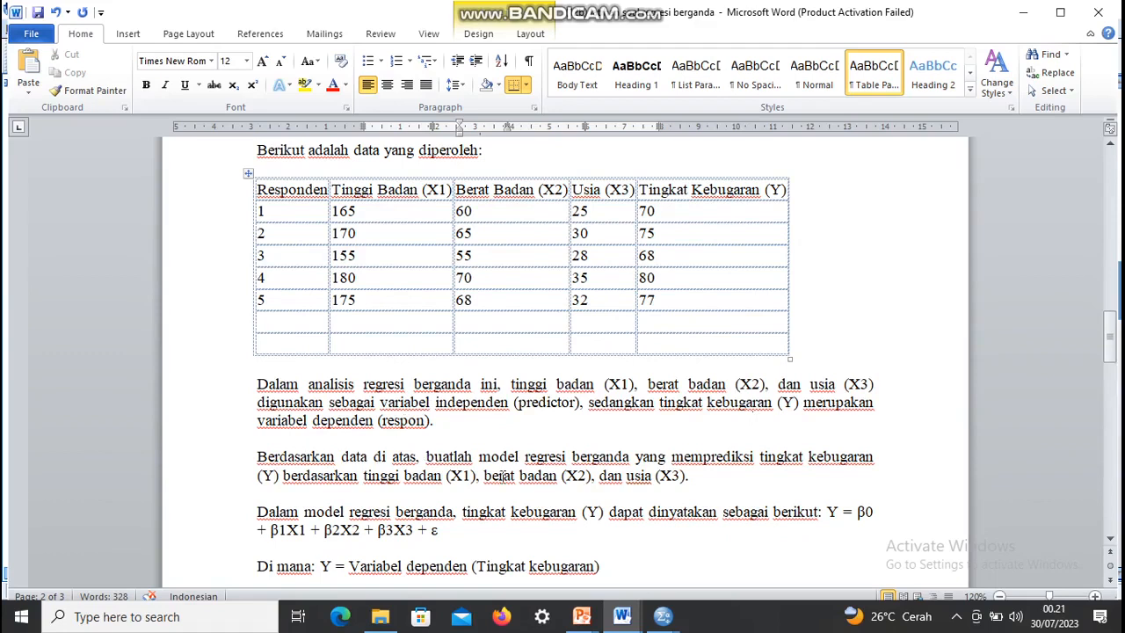
scroll(507, 476, down, 1)
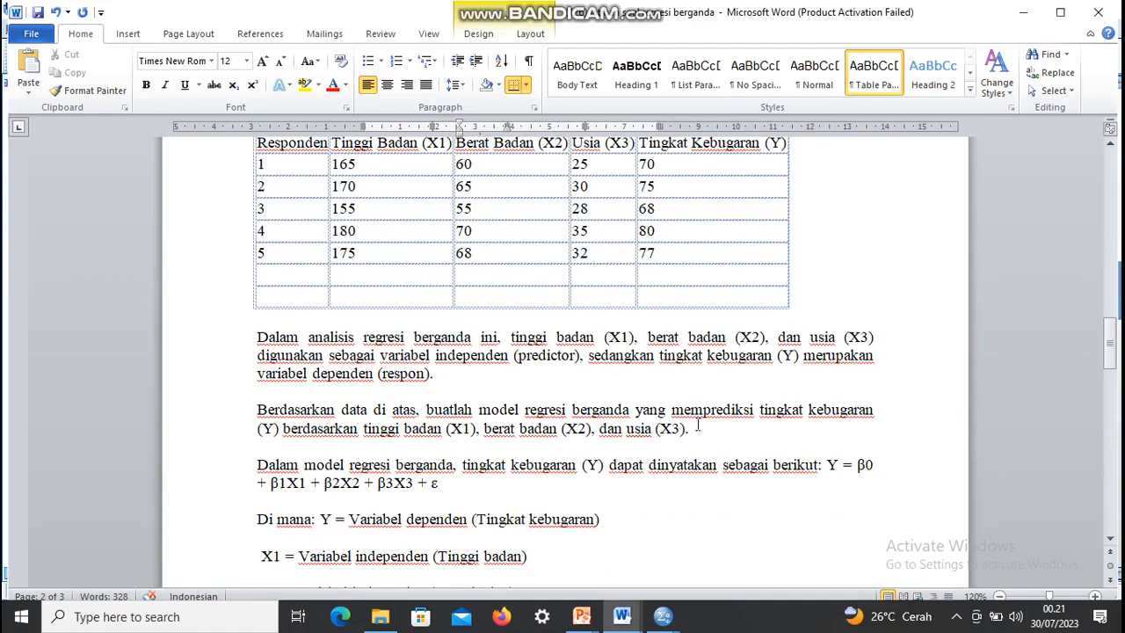
scroll(697, 422, down, 1)
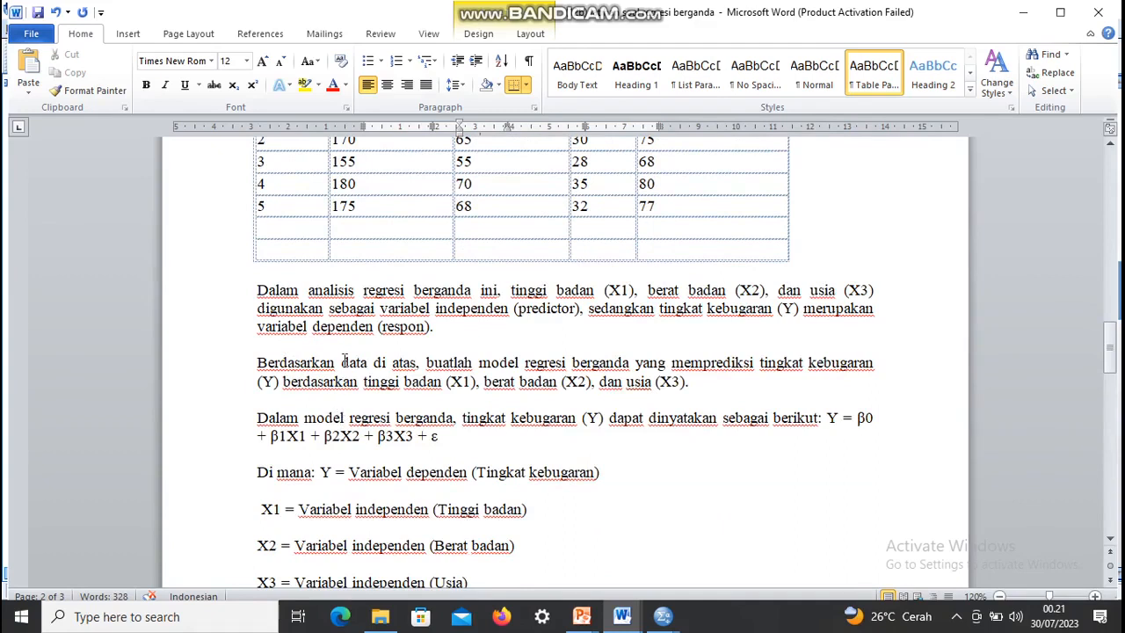
click(823, 418)
scroll(404, 512, down, 1)
scroll(404, 513, down, 1)
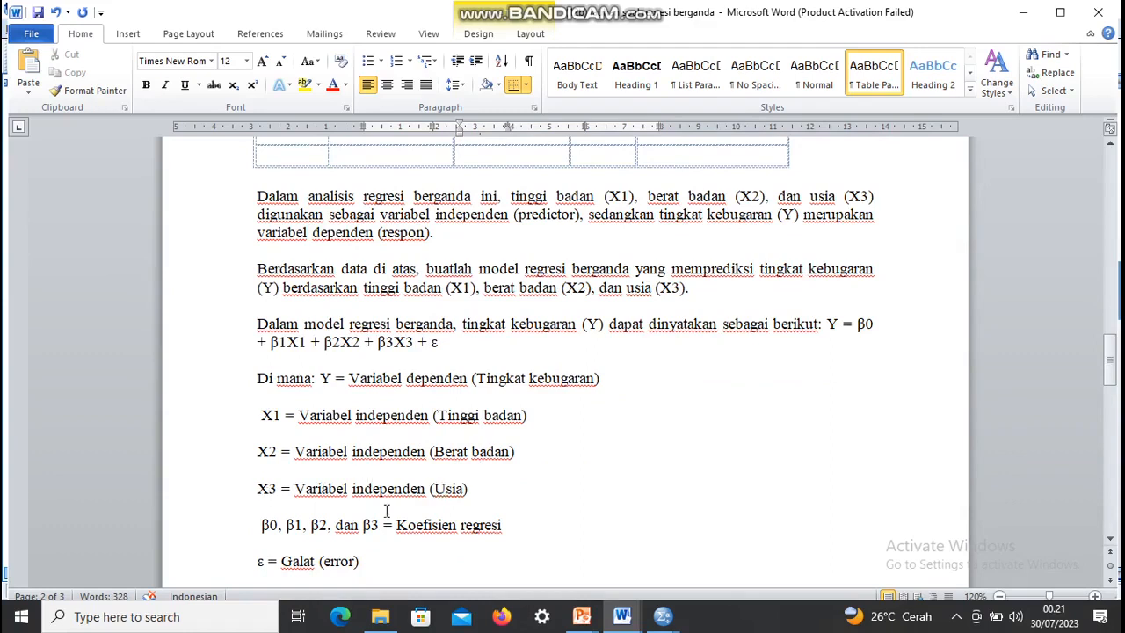
scroll(320, 527, down, 1)
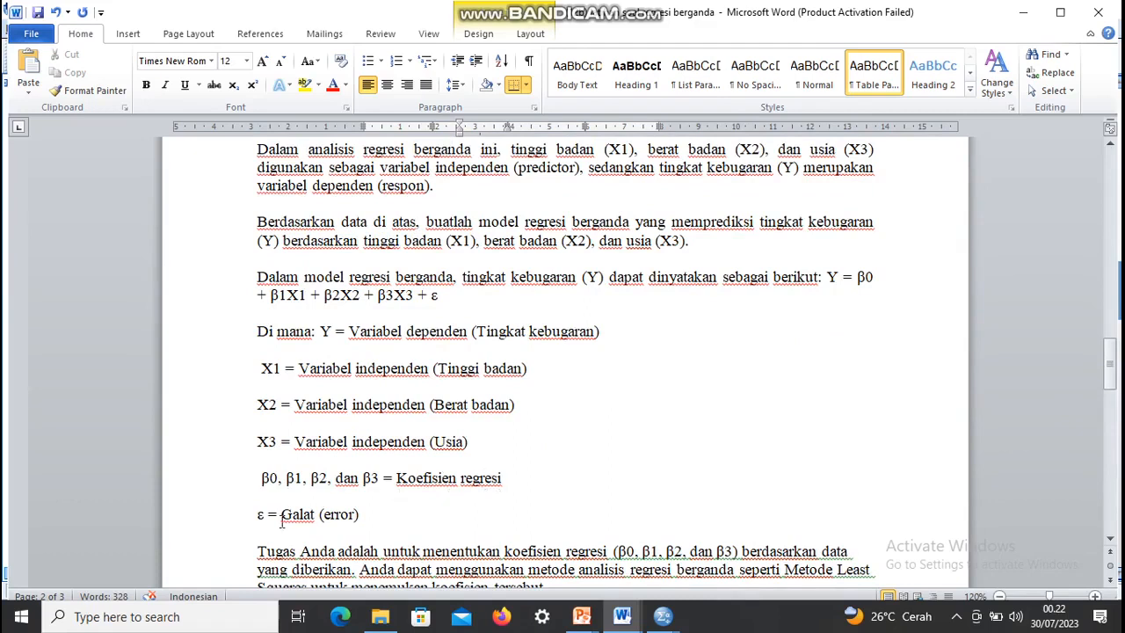
scroll(281, 521, down, 1)
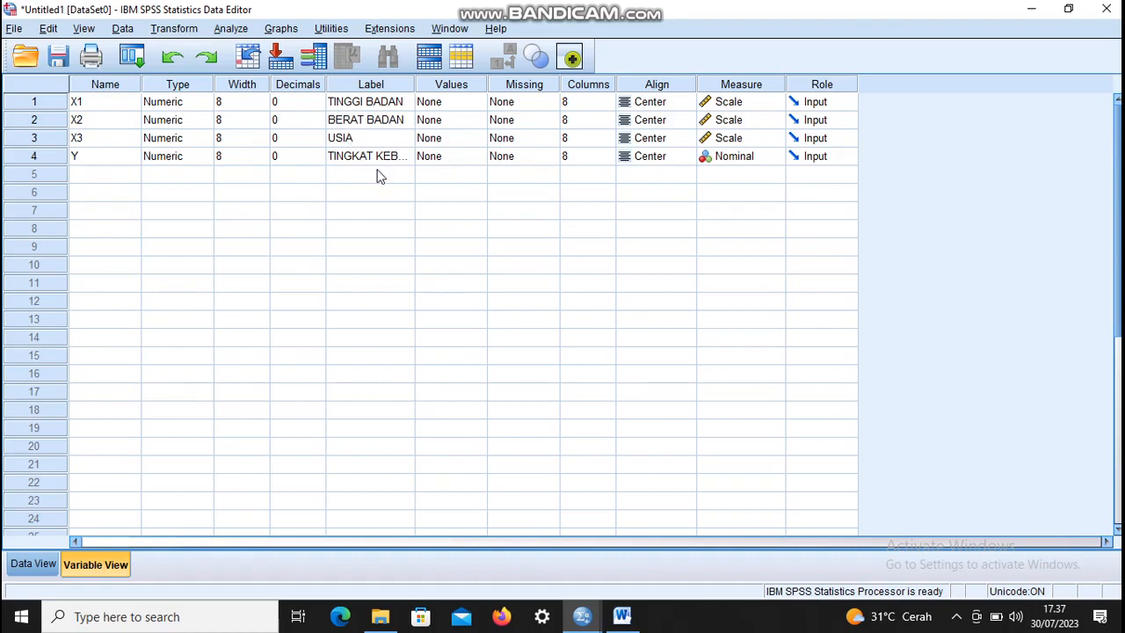
Start a linear regression on the exercise 2 data with TINGKAT KEBUGARAN [Y] as the dependent variable
click(33, 565)
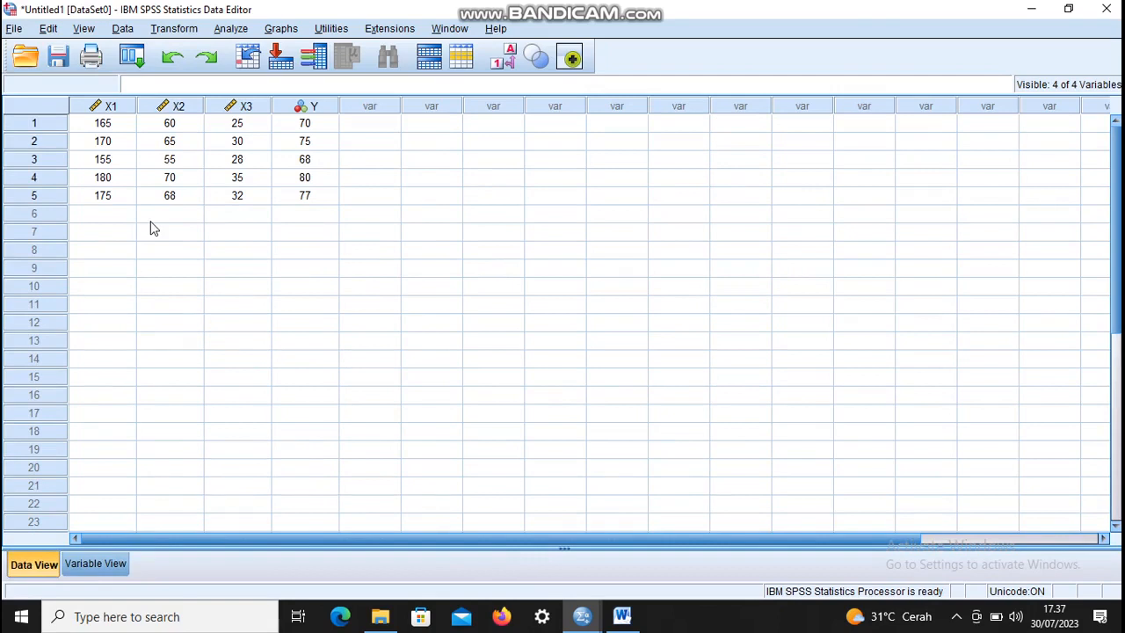
click(238, 30)
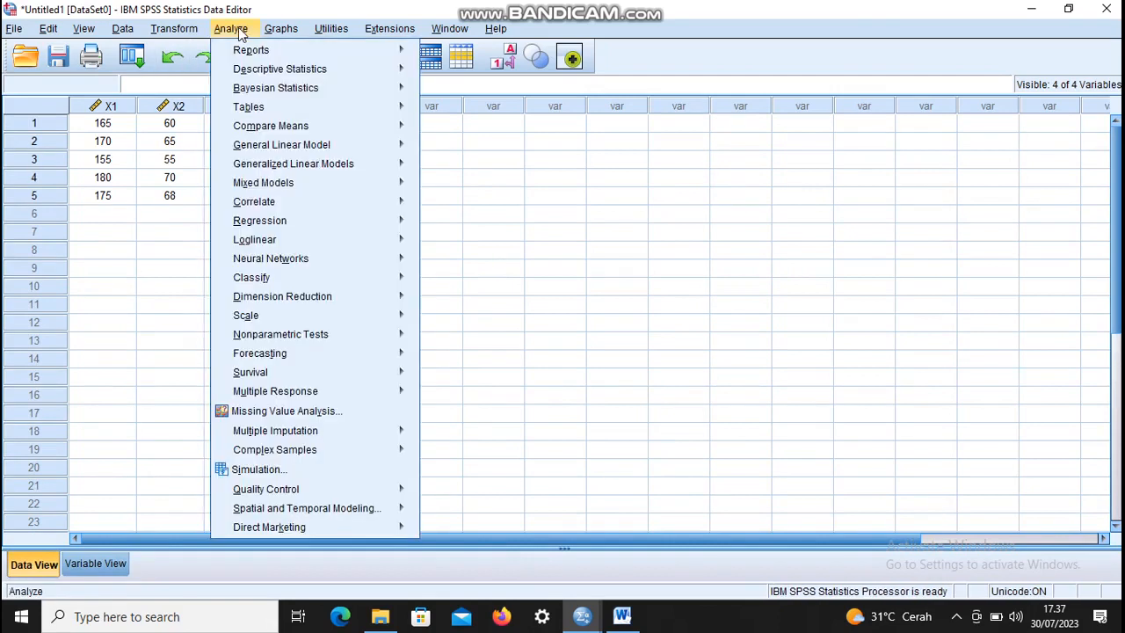
mouse_move(298, 201)
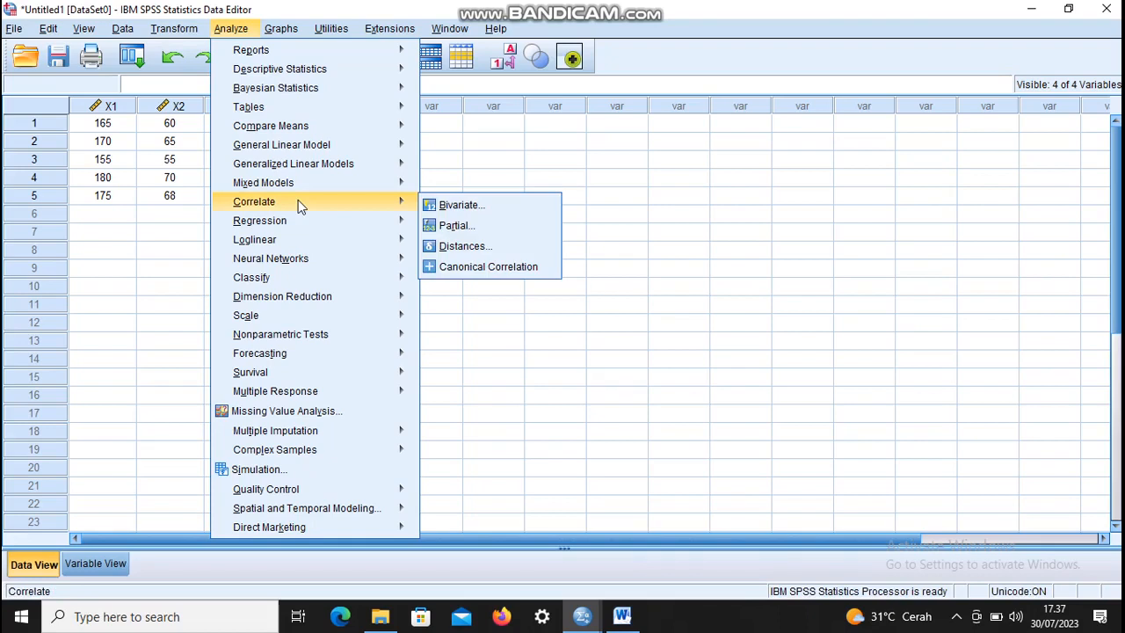
mouse_move(297, 221)
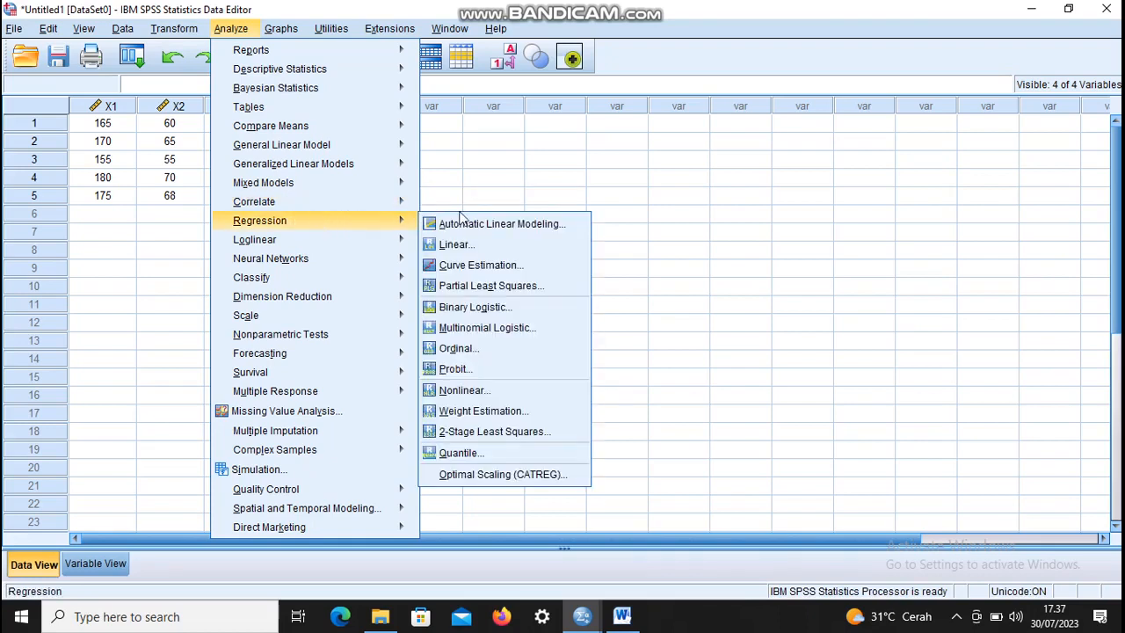
click(470, 246)
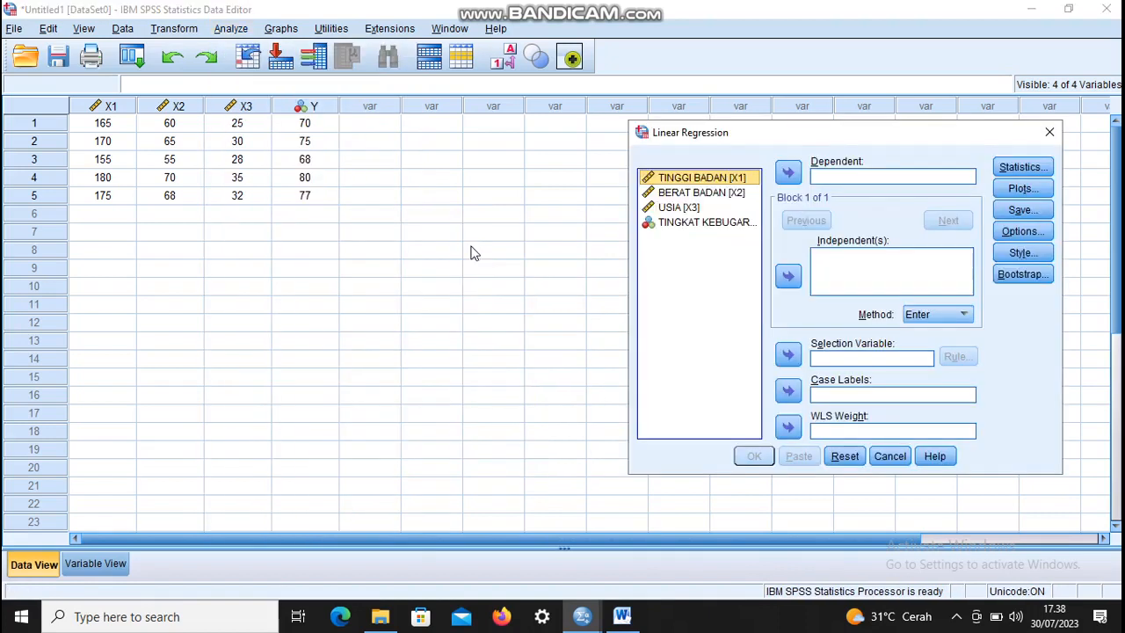
click(703, 224)
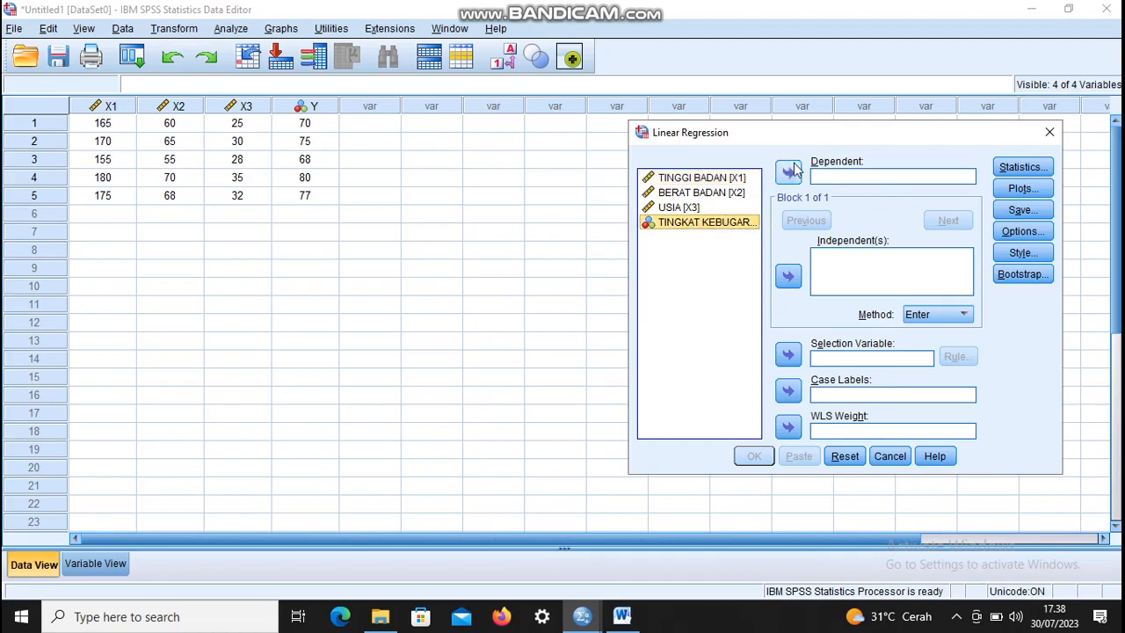
click(788, 171)
Add TINGGI BADAN [X1], BERAT BADAN [X2] and USIA [X3] as the independent variables of the regression
click(703, 180)
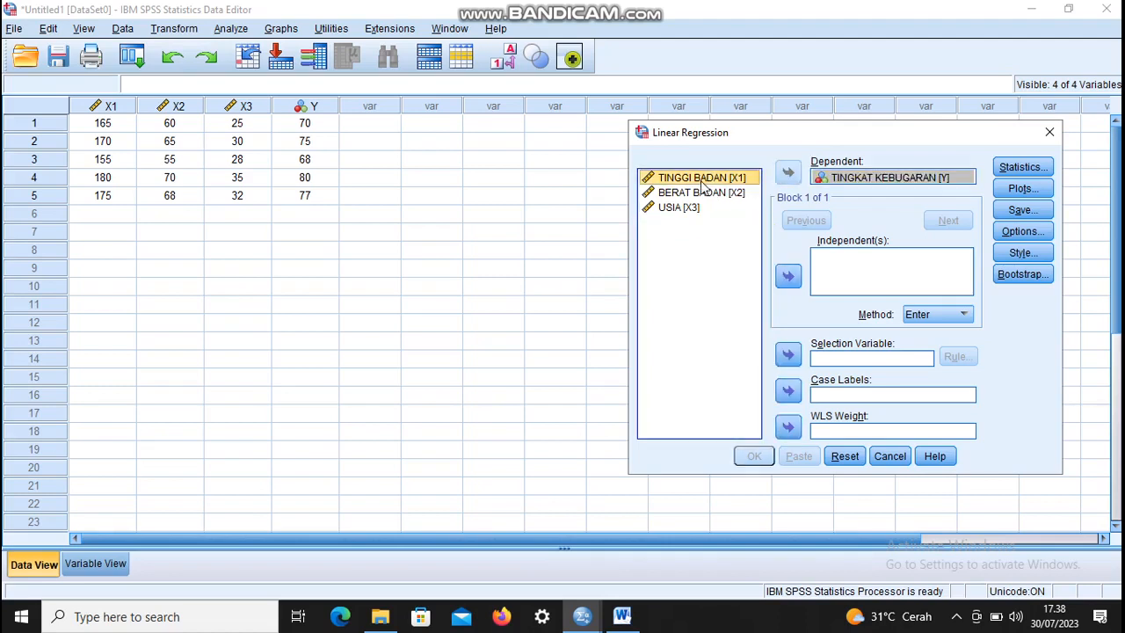
click(788, 277)
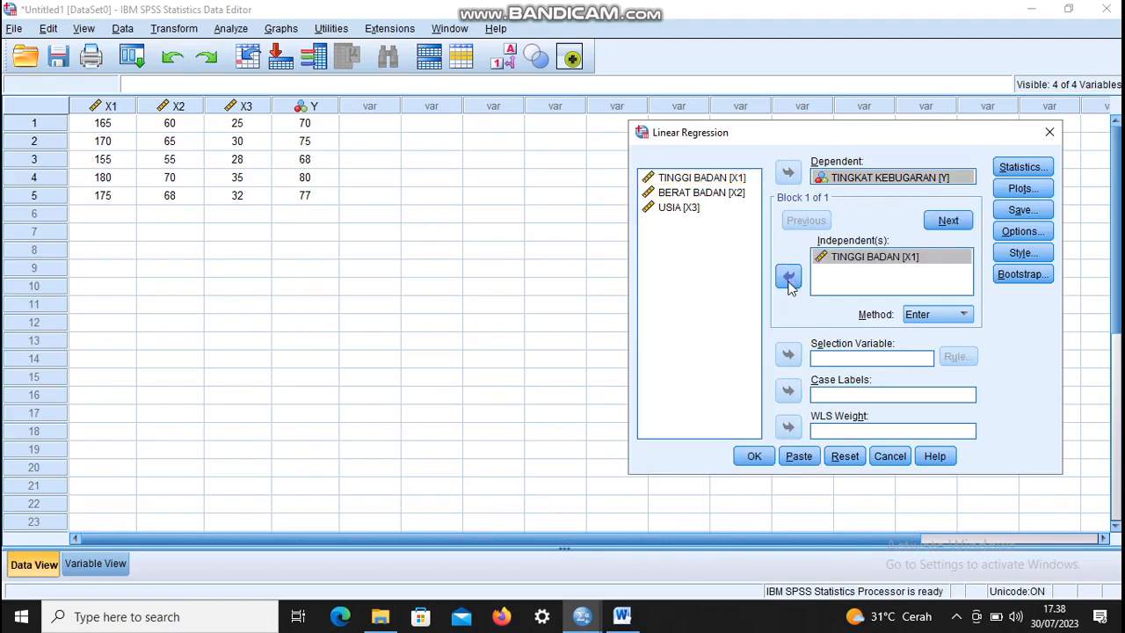
click(692, 179)
click(688, 194)
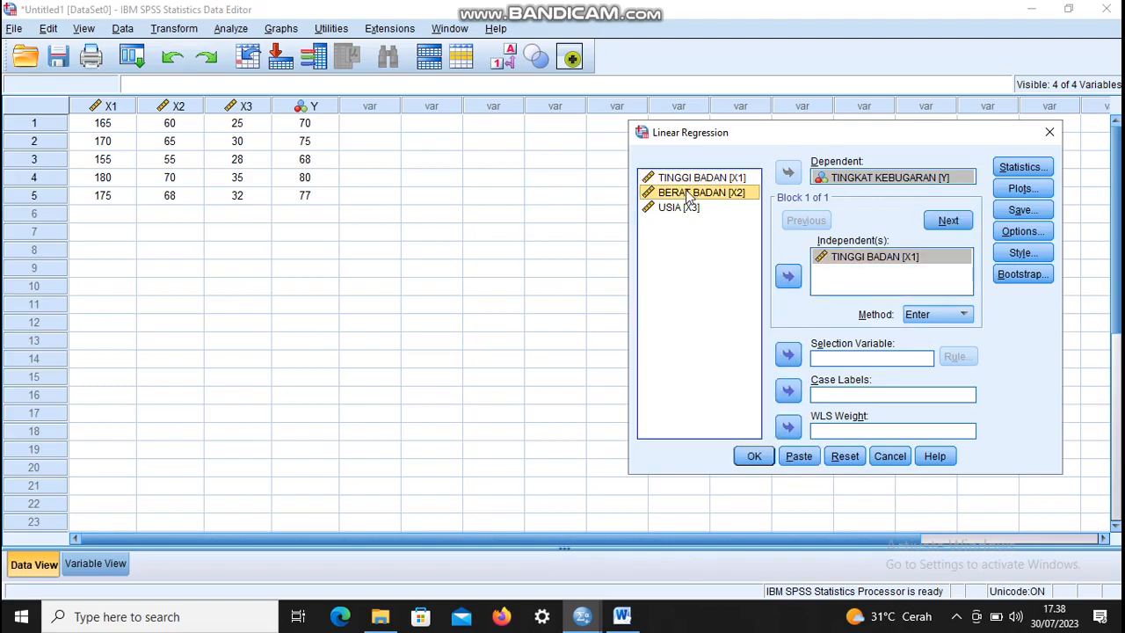
click(788, 277)
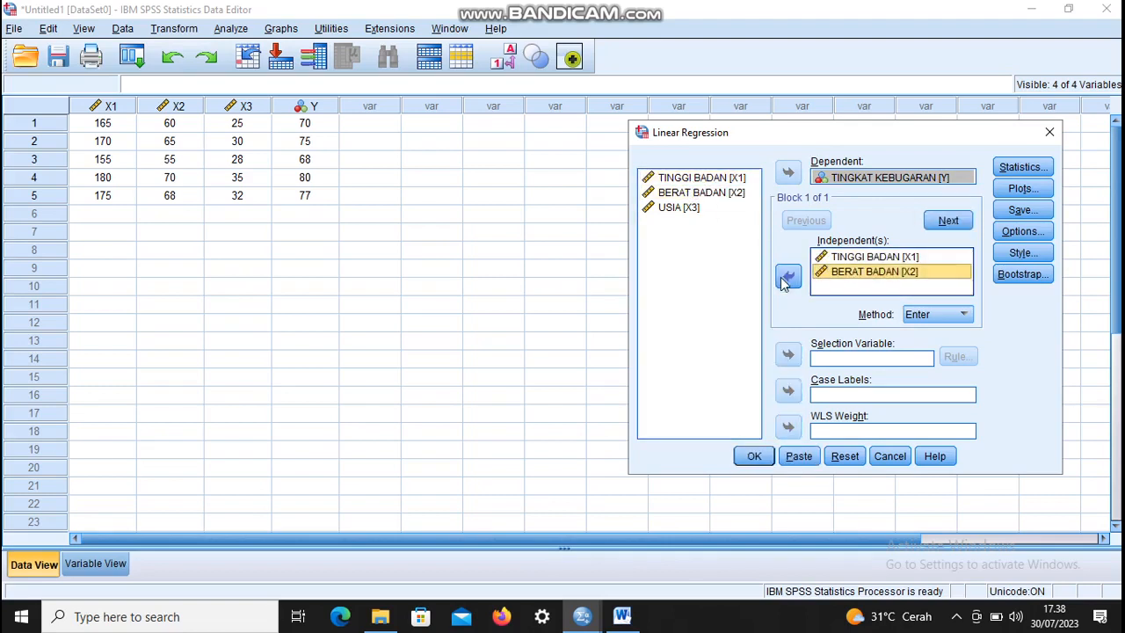
click(688, 208)
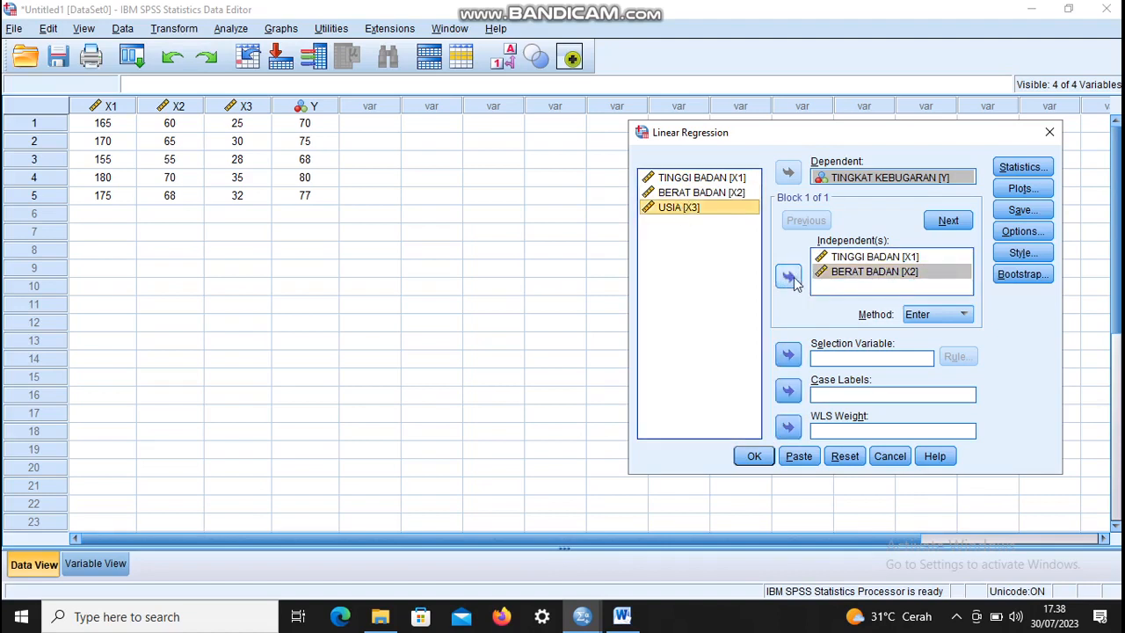
click(789, 277)
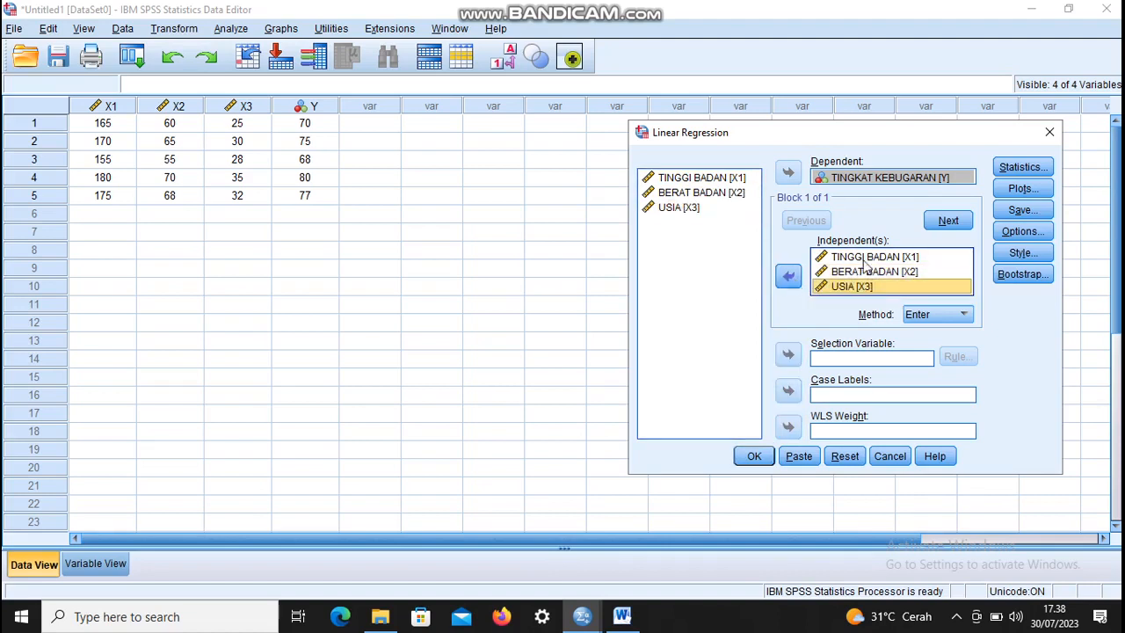
Include R squared change, descriptives, part and partial correlations, and collinearity diagnostics in the regression statistics
click(1037, 171)
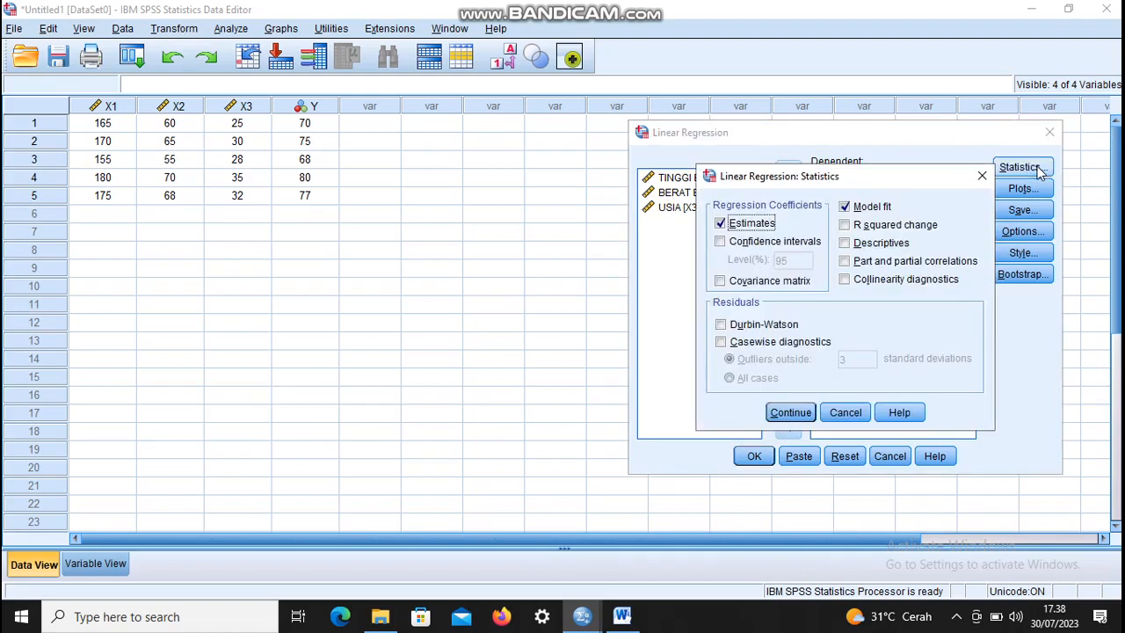
click(845, 225)
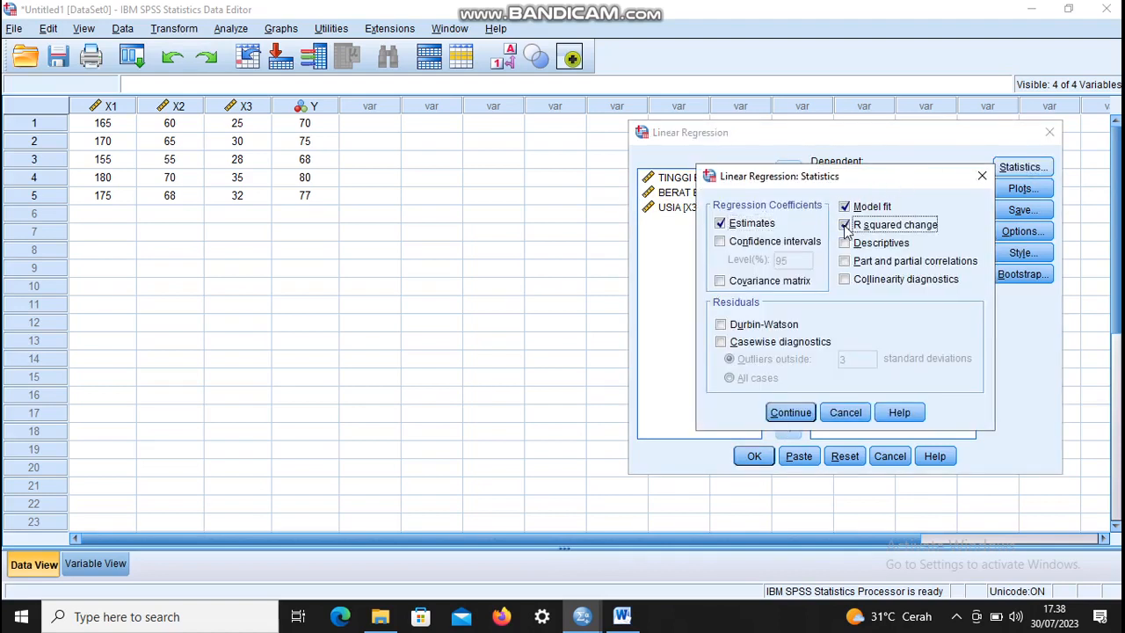
click(844, 242)
click(844, 262)
click(844, 279)
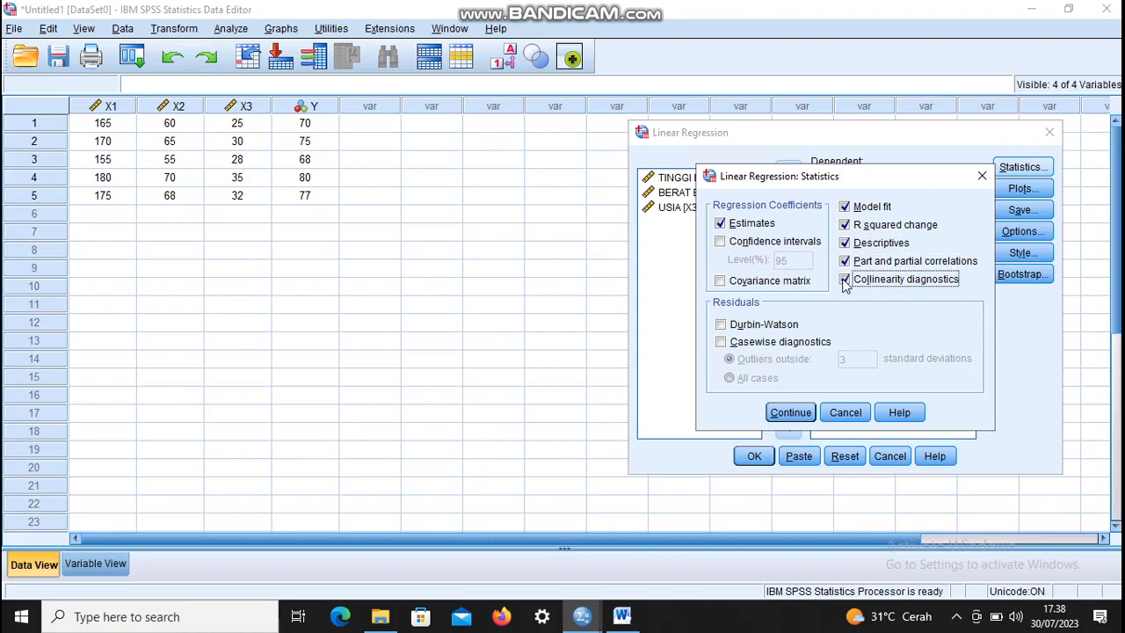
click(788, 413)
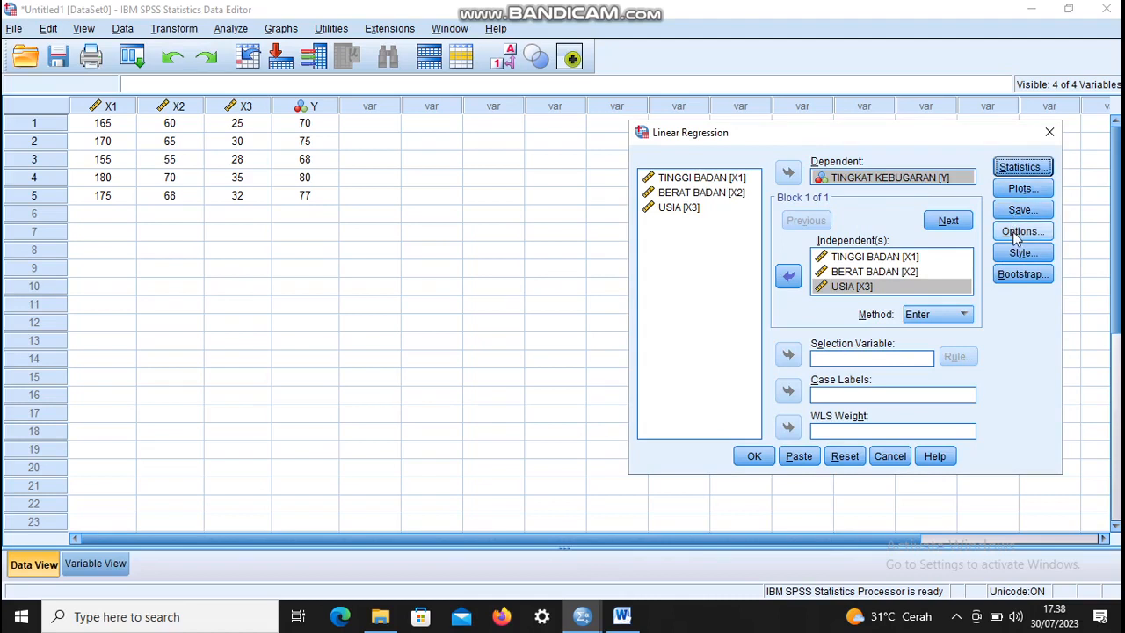
Add a histogram of the standardized residuals to the regression plots
click(1021, 189)
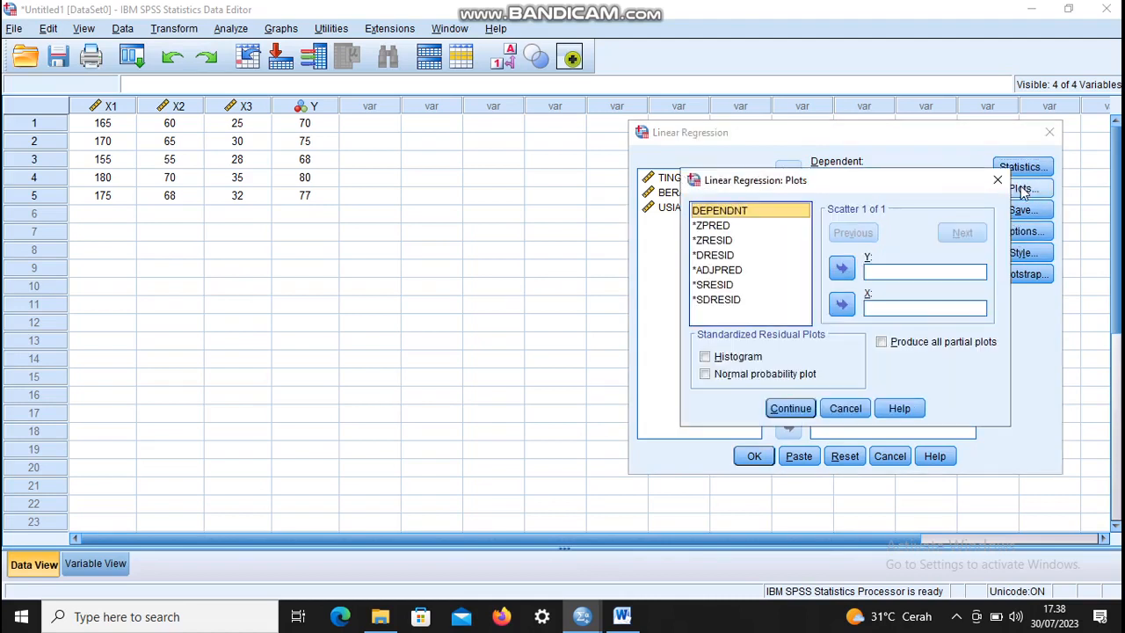
click(706, 358)
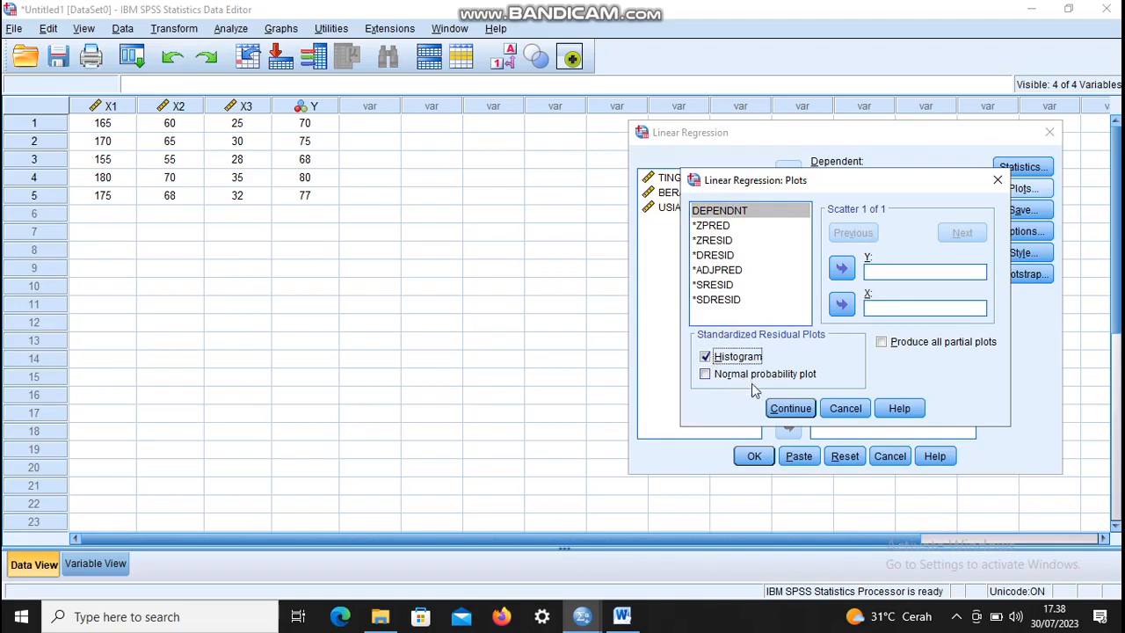
click(782, 410)
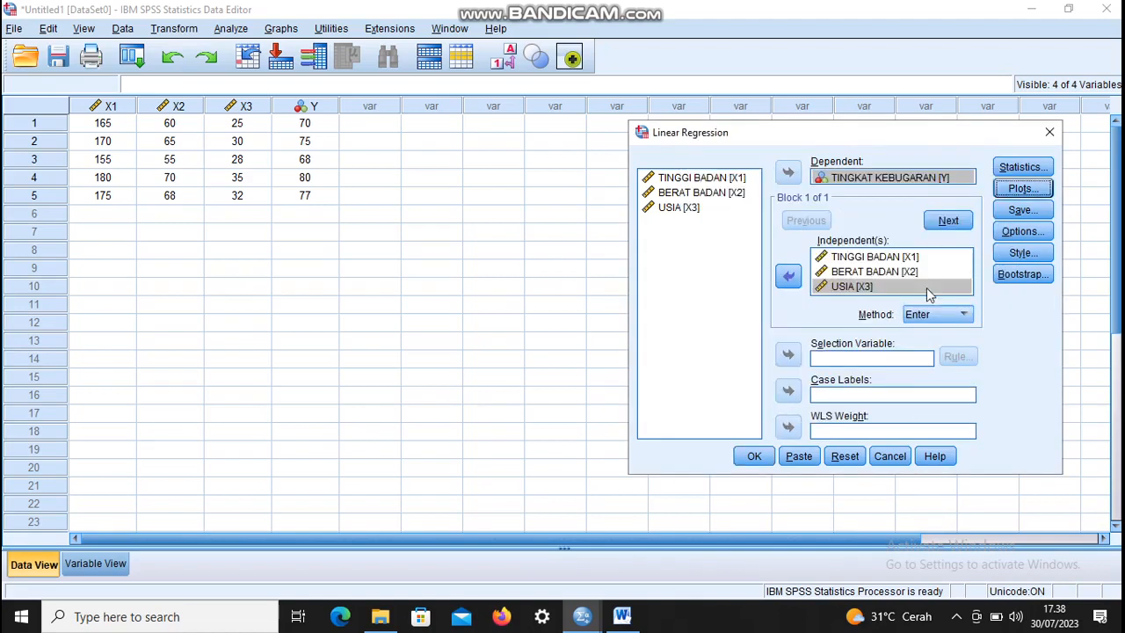
Keep the default stepping criteria and listwise exclusion of missing values, and run the three-predictor regression
click(1019, 232)
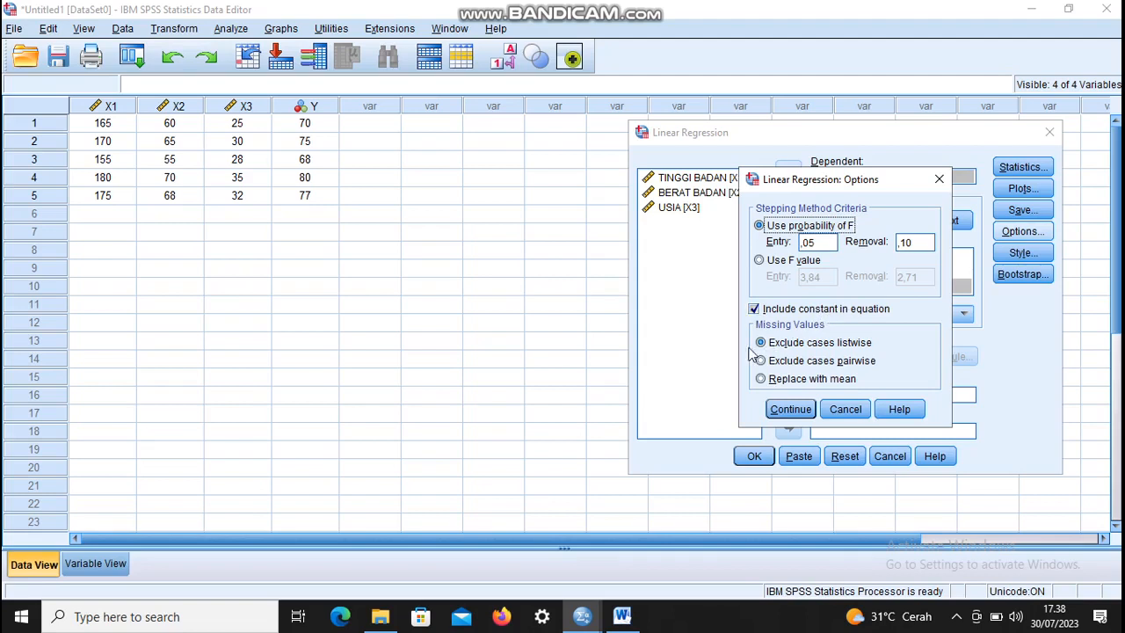
click(790, 409)
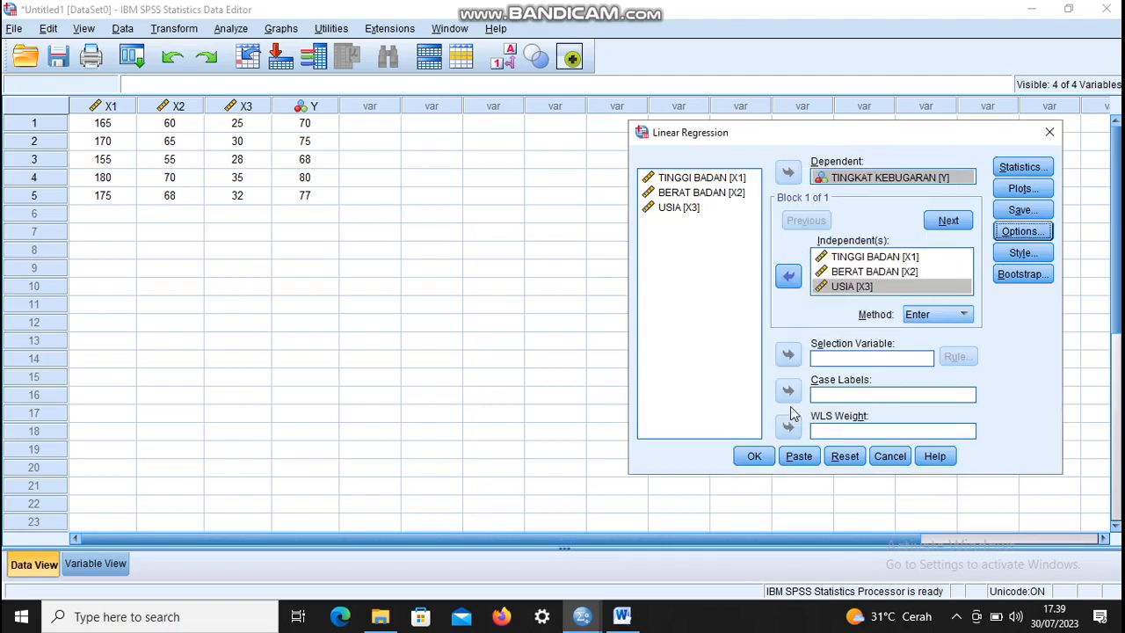
click(751, 463)
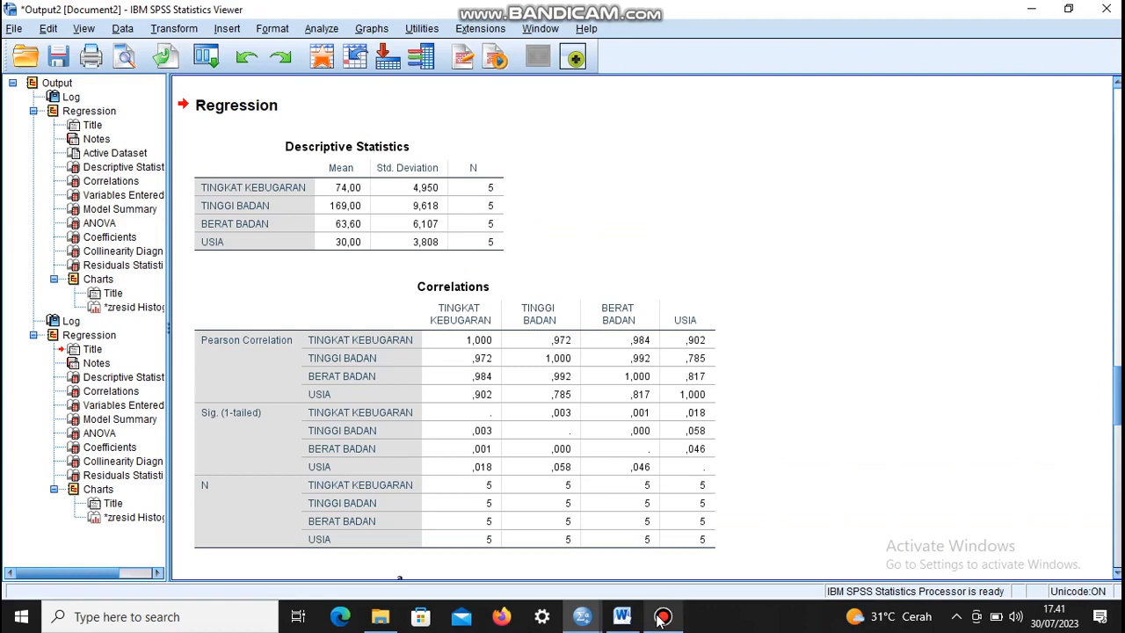
Examine the Descriptive Statistics and Correlations tables for TINGKAT KEBUGARAN, TINGGI BADAN, BERAT BADAN and USIA in the three-predictor regression output
click(357, 375)
click(318, 176)
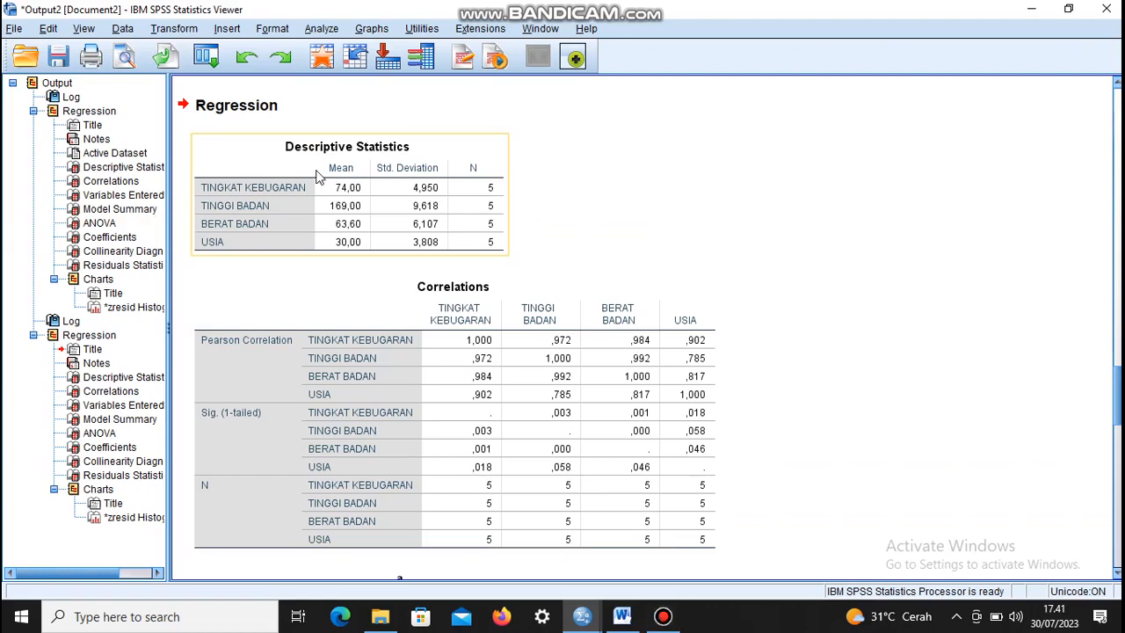
click(567, 171)
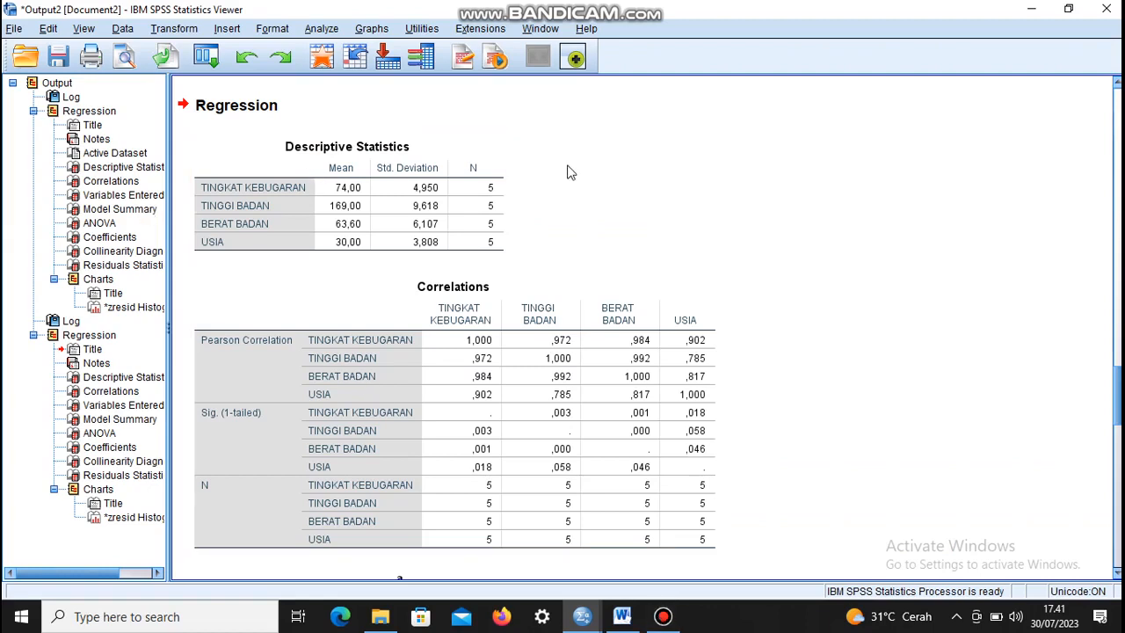
click(254, 190)
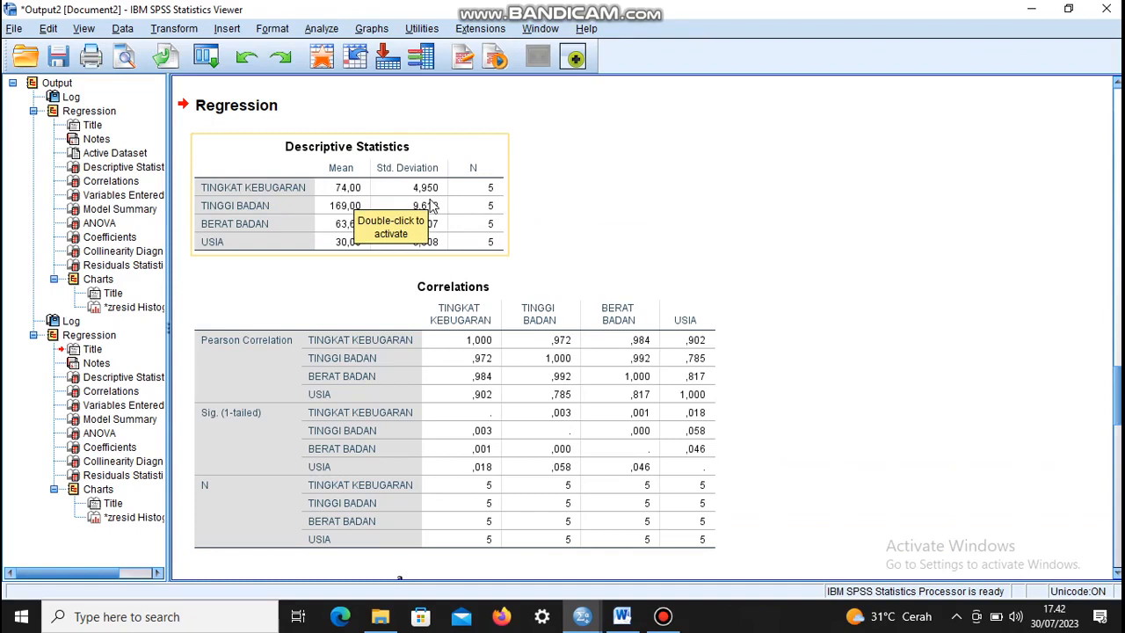
click(575, 193)
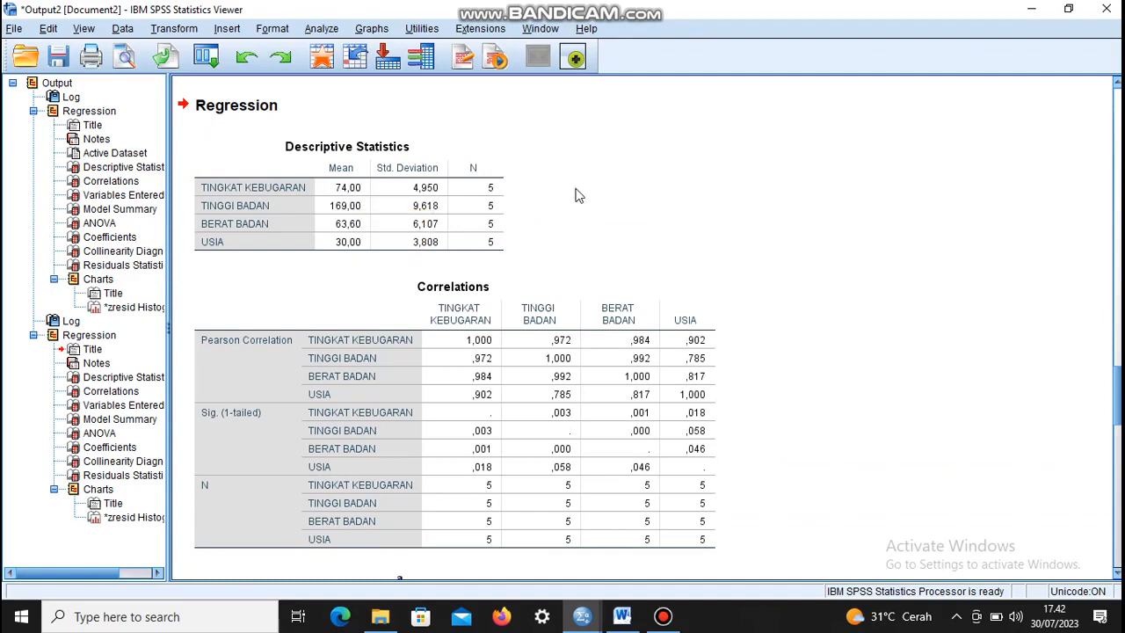
click(328, 192)
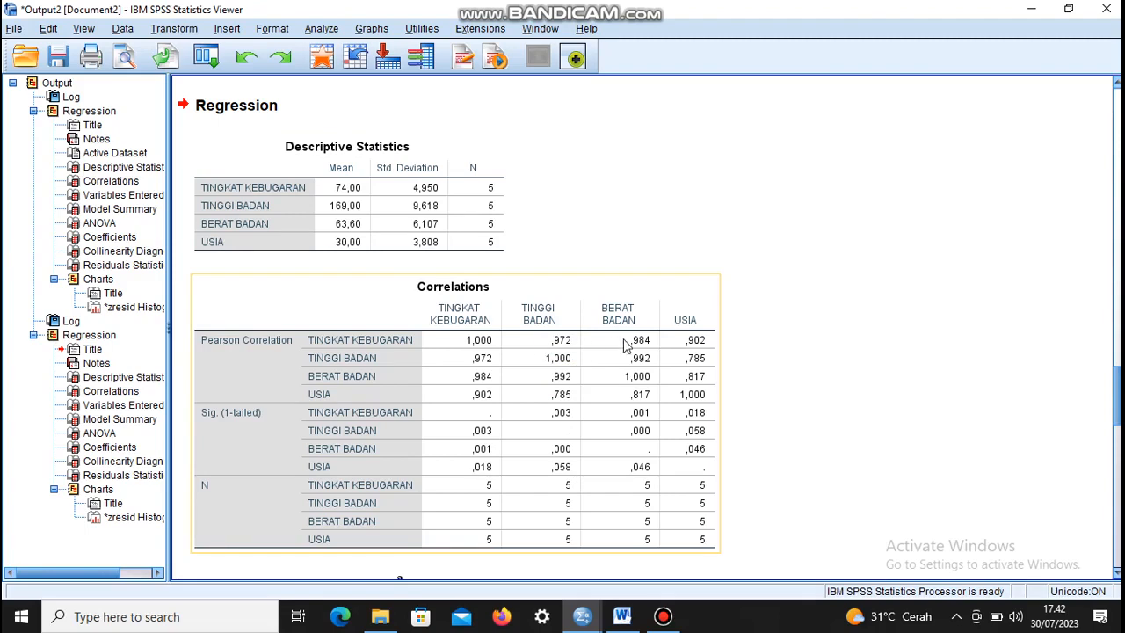
click(764, 278)
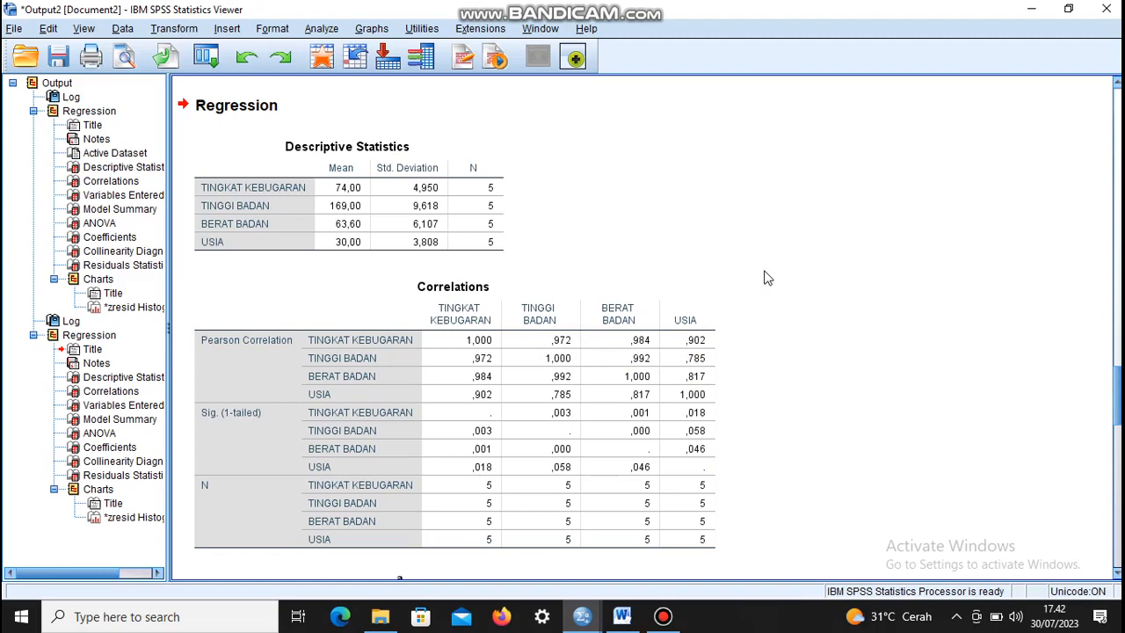
click(619, 311)
Review the Model Summary and compare its standard error of the estimate with the standard deviation of TINGKAT KEBUGARAN
drag(1116, 411, 1117, 458)
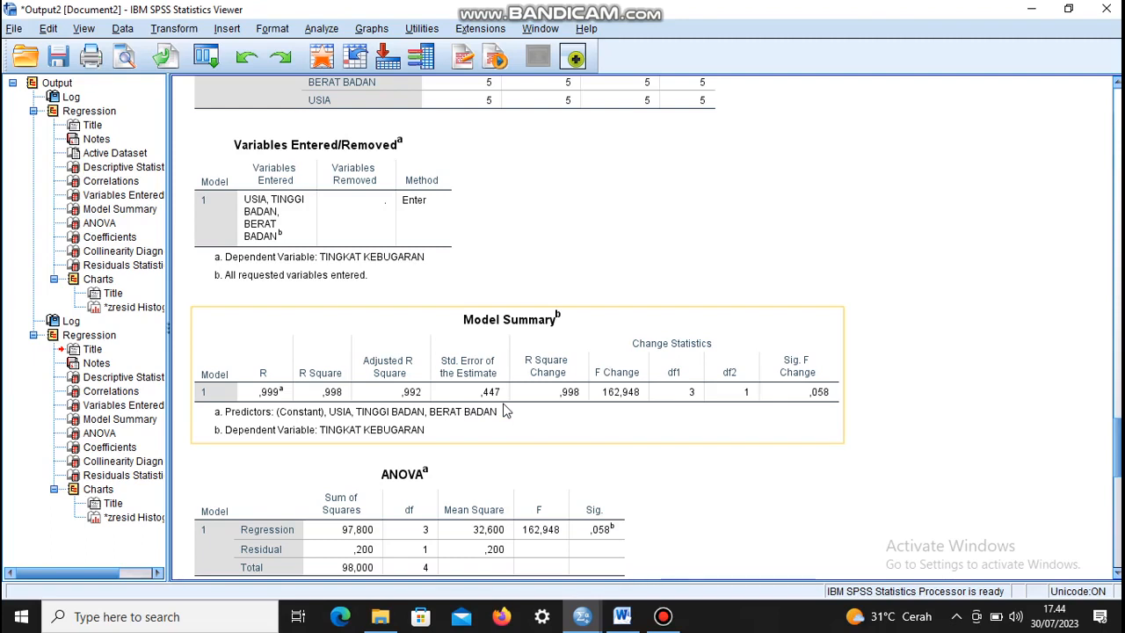
click(1022, 411)
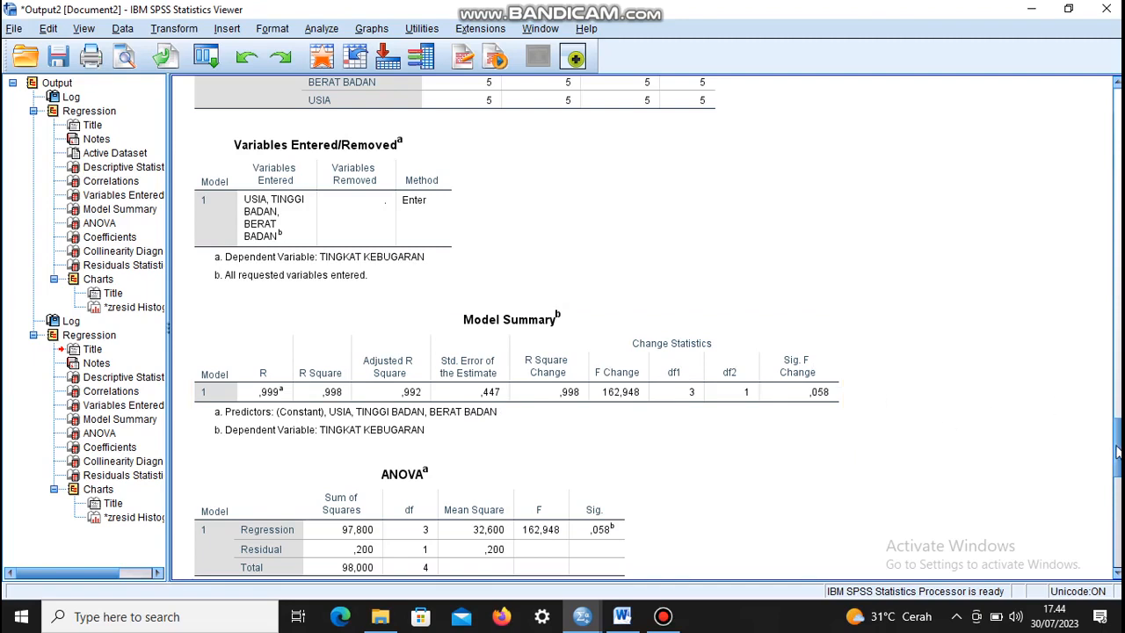
drag(1116, 451, 1116, 390)
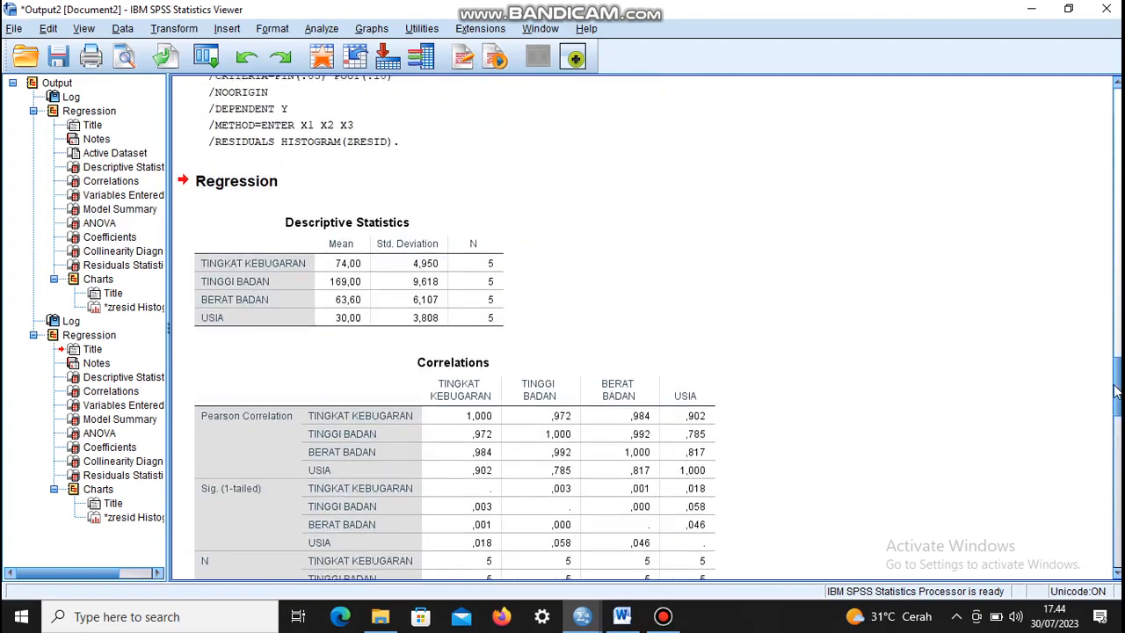
click(429, 279)
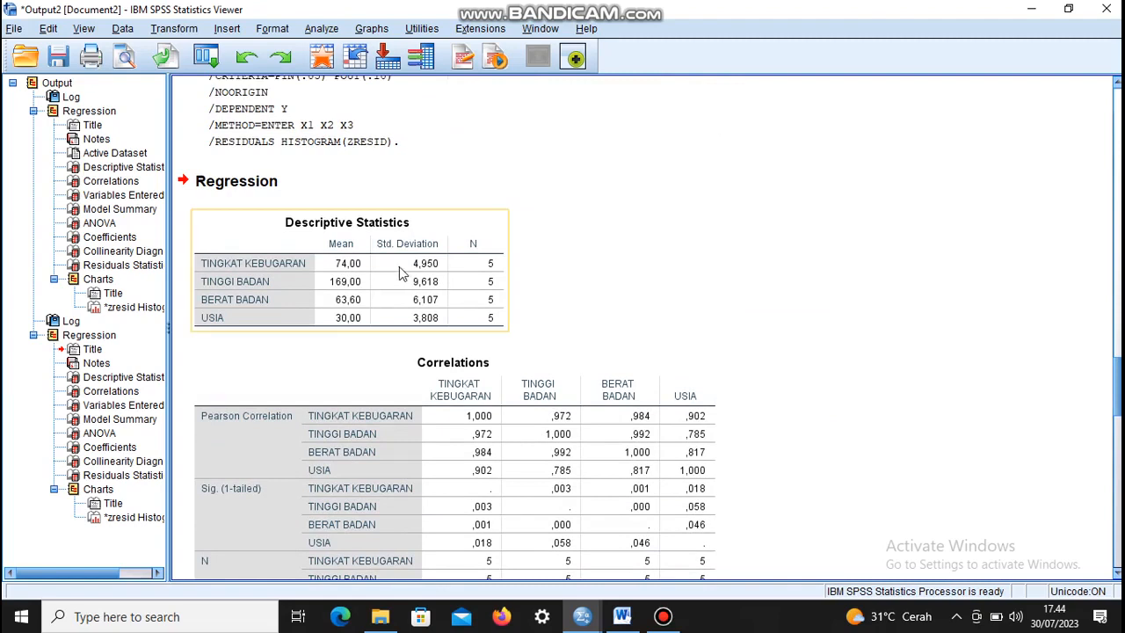
click(857, 303)
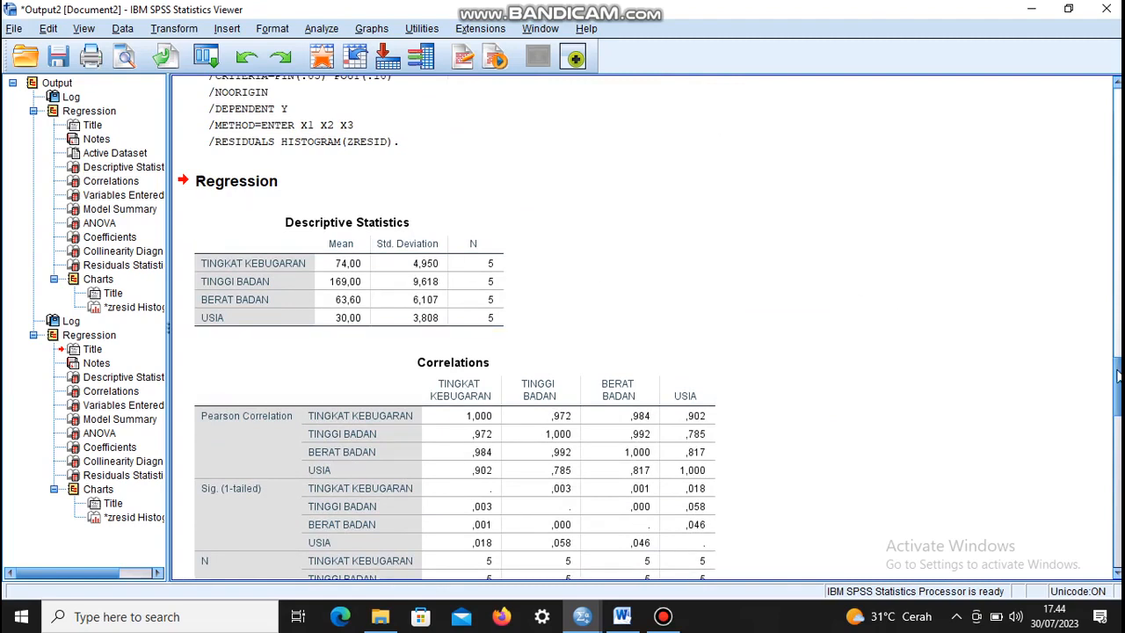
Examine the ANOVA significance and the Coefficients table of the three-predictor regression
drag(1117, 376, 1118, 457)
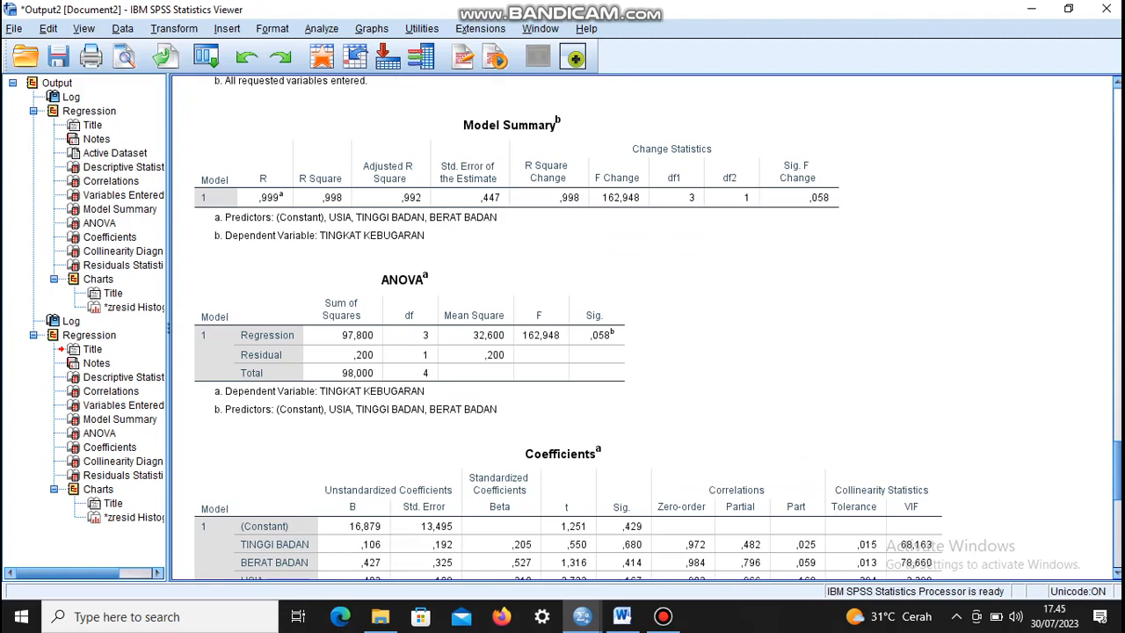
scroll(448, 492, down, 3)
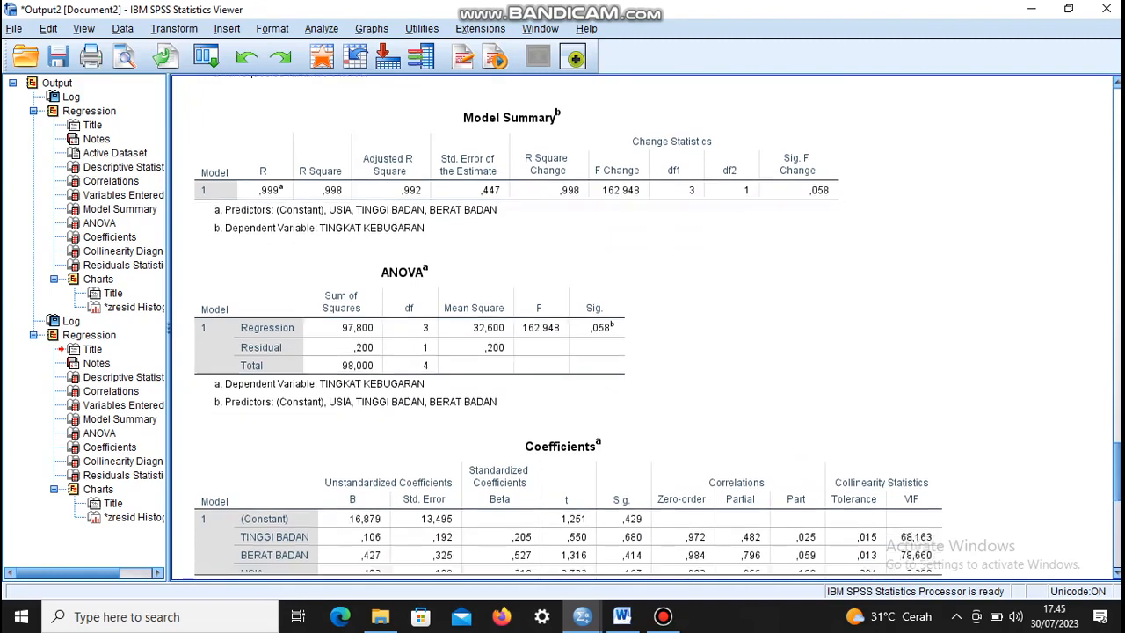
click(342, 472)
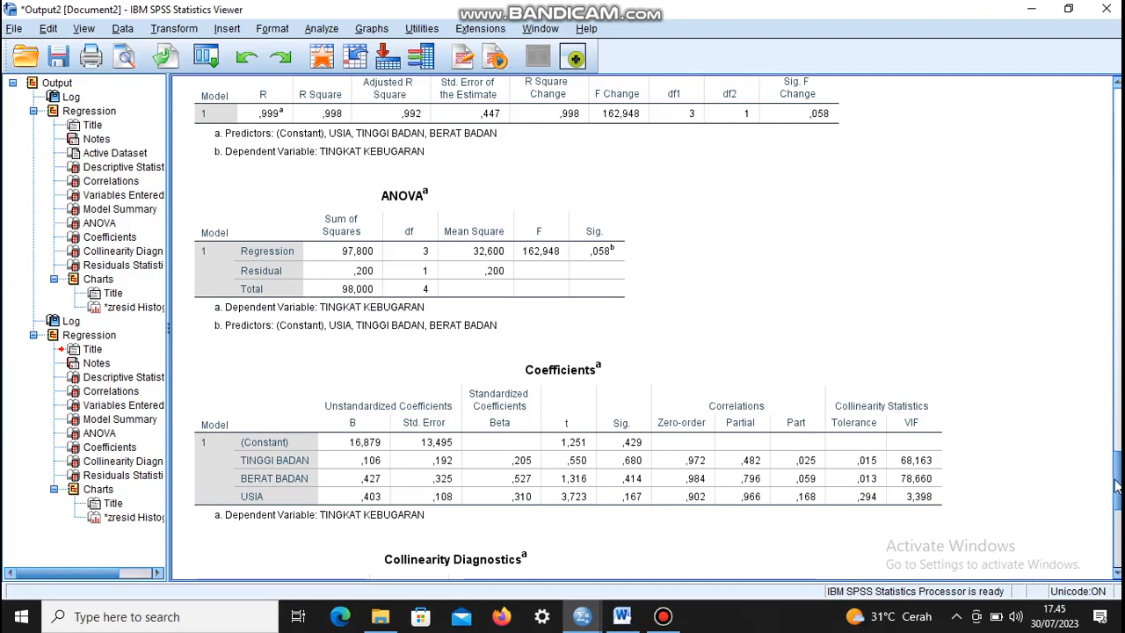
Review the collinearity diagnostics, the residuals statistics and the histogram of standardized residuals for TINGKAT KEBUGARAN
drag(1116, 486, 1120, 539)
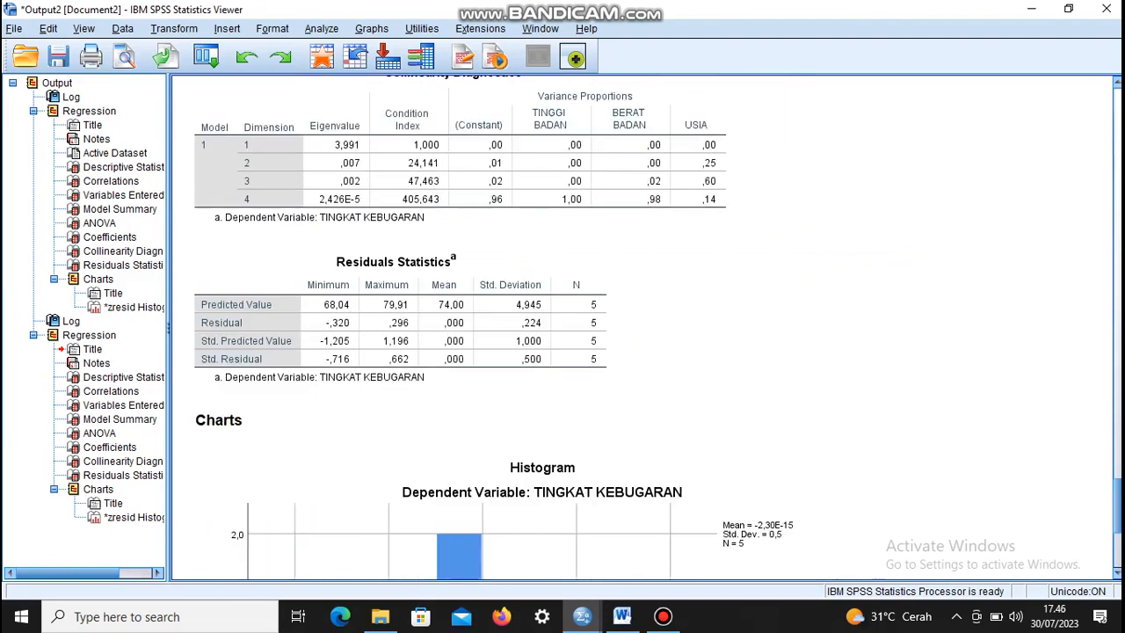
drag(1119, 527, 1118, 563)
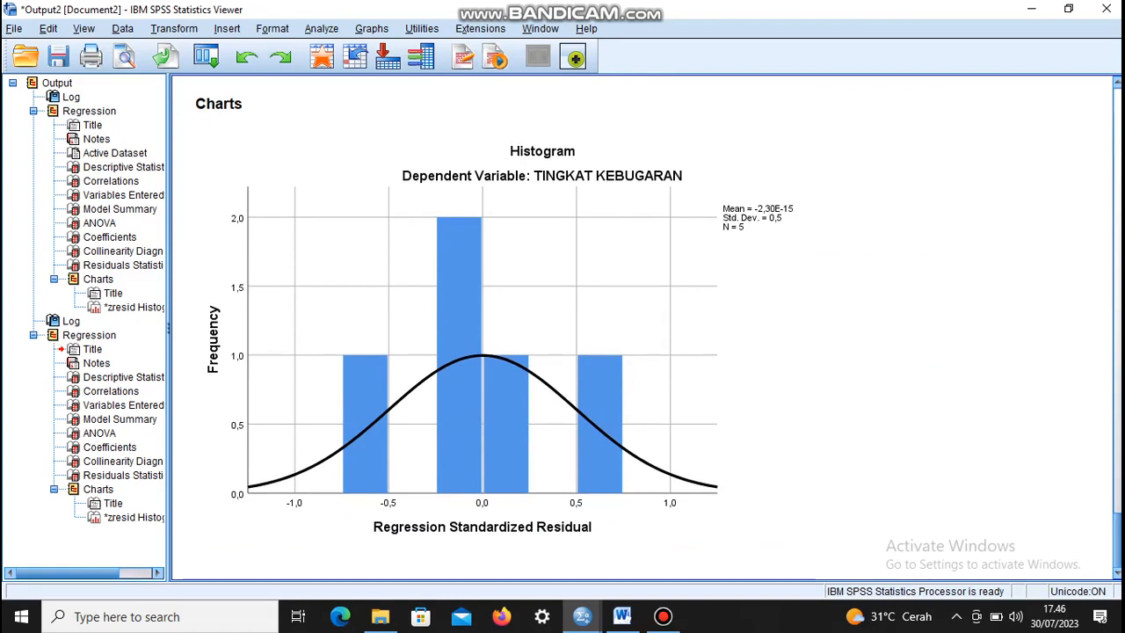
click(741, 377)
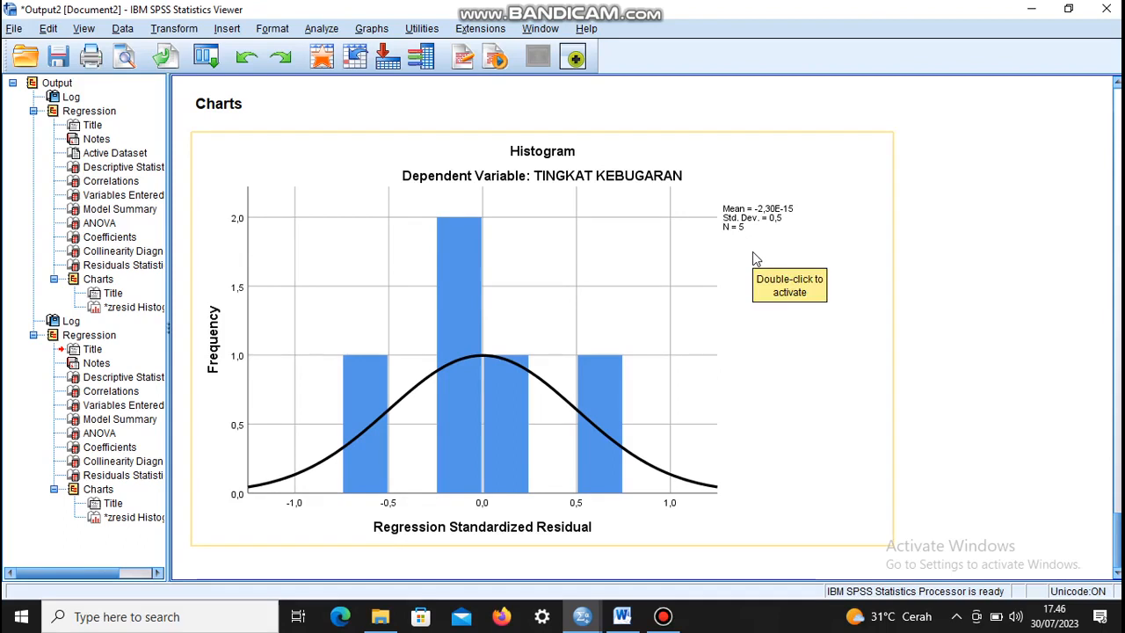
click(900, 272)
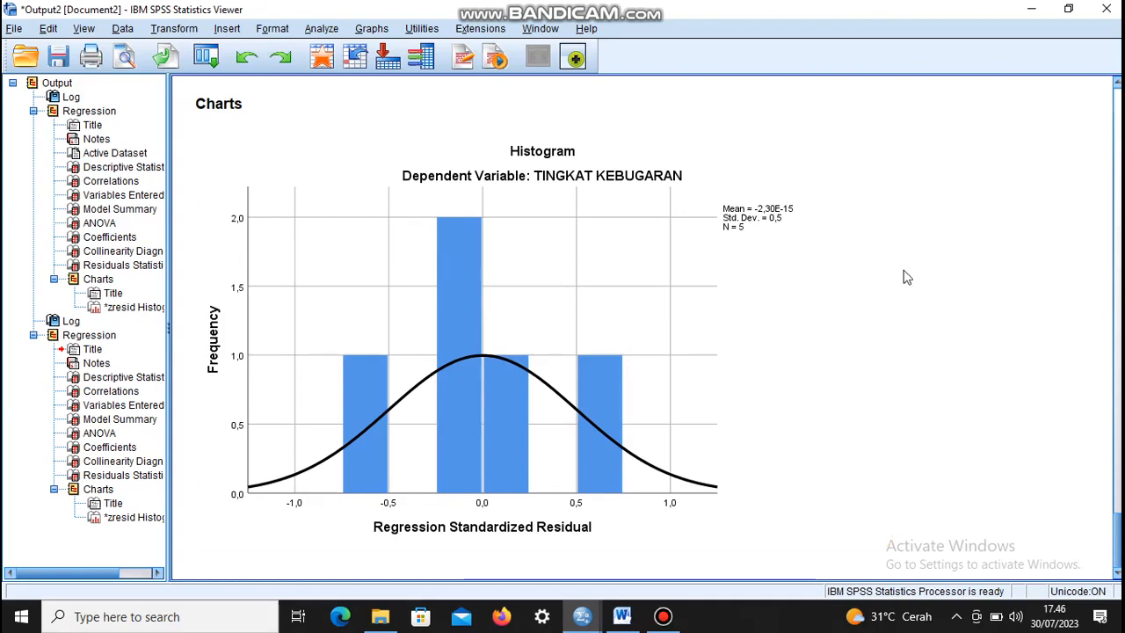